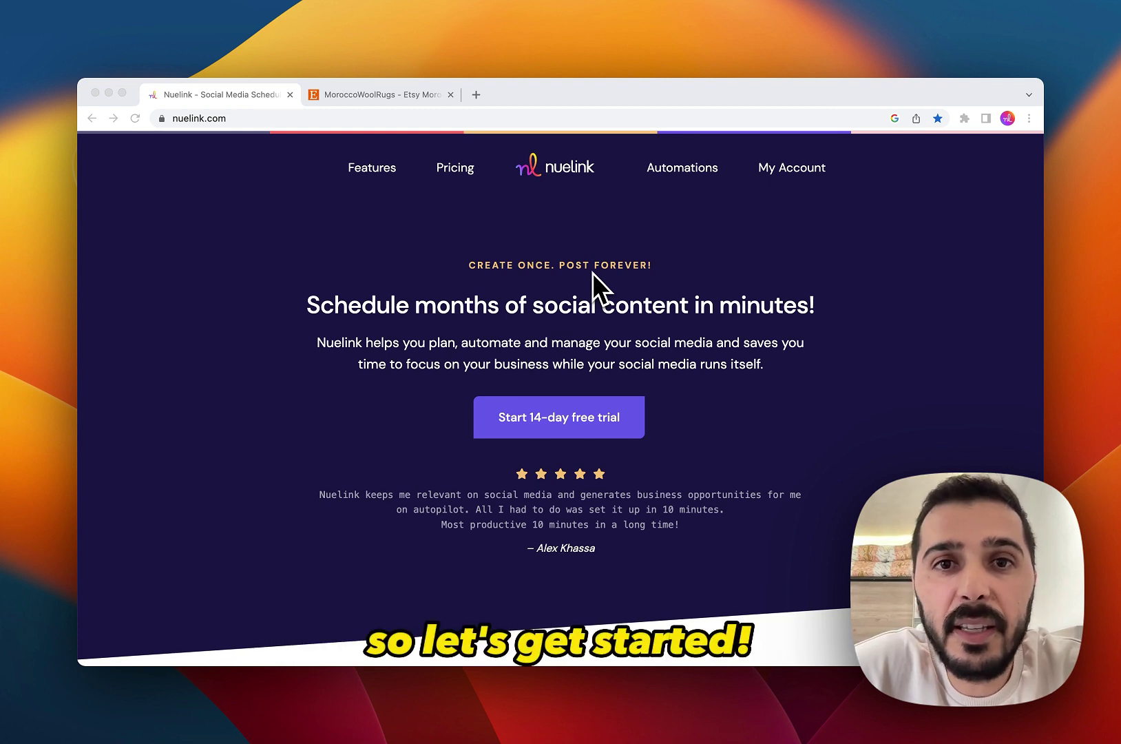
Open the account's Social Channels page, listing the five connected channels
click(592, 273)
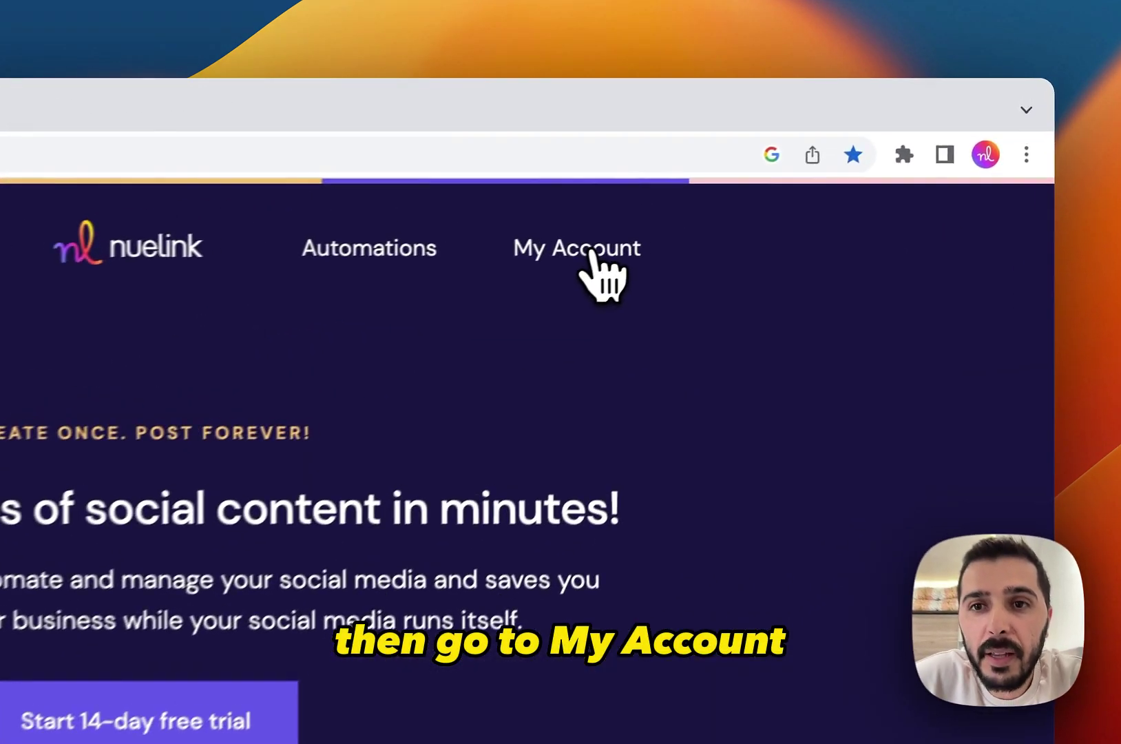
click(569, 260)
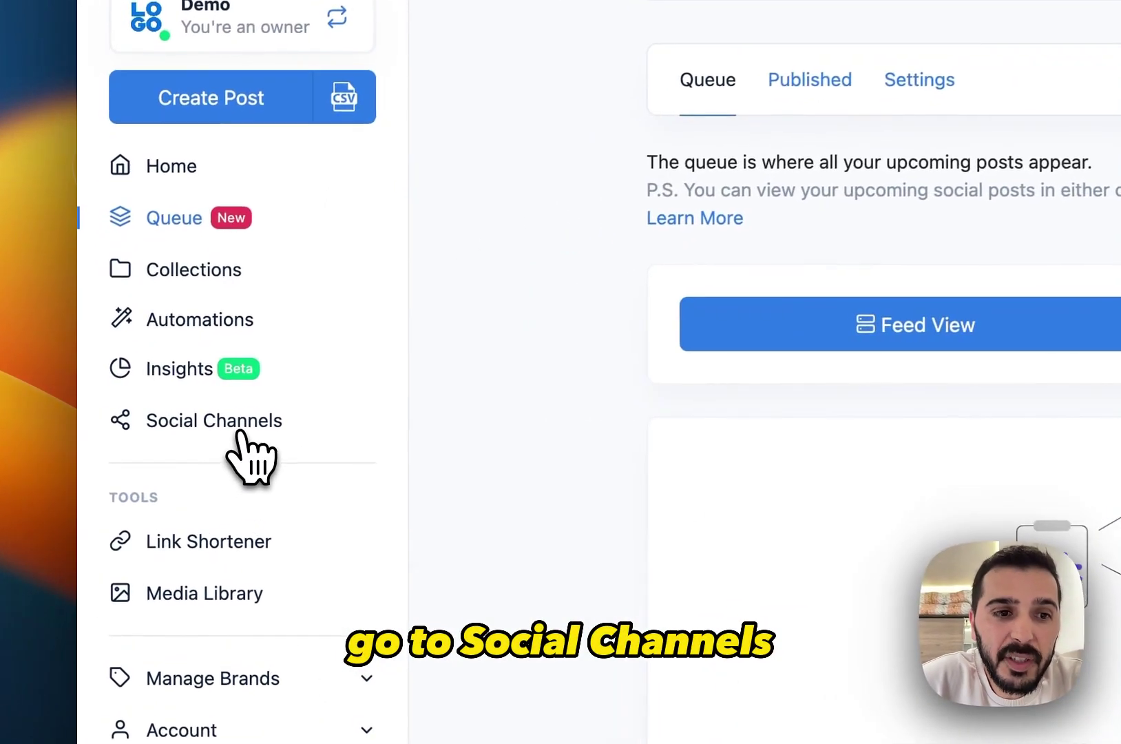
click(96, 428)
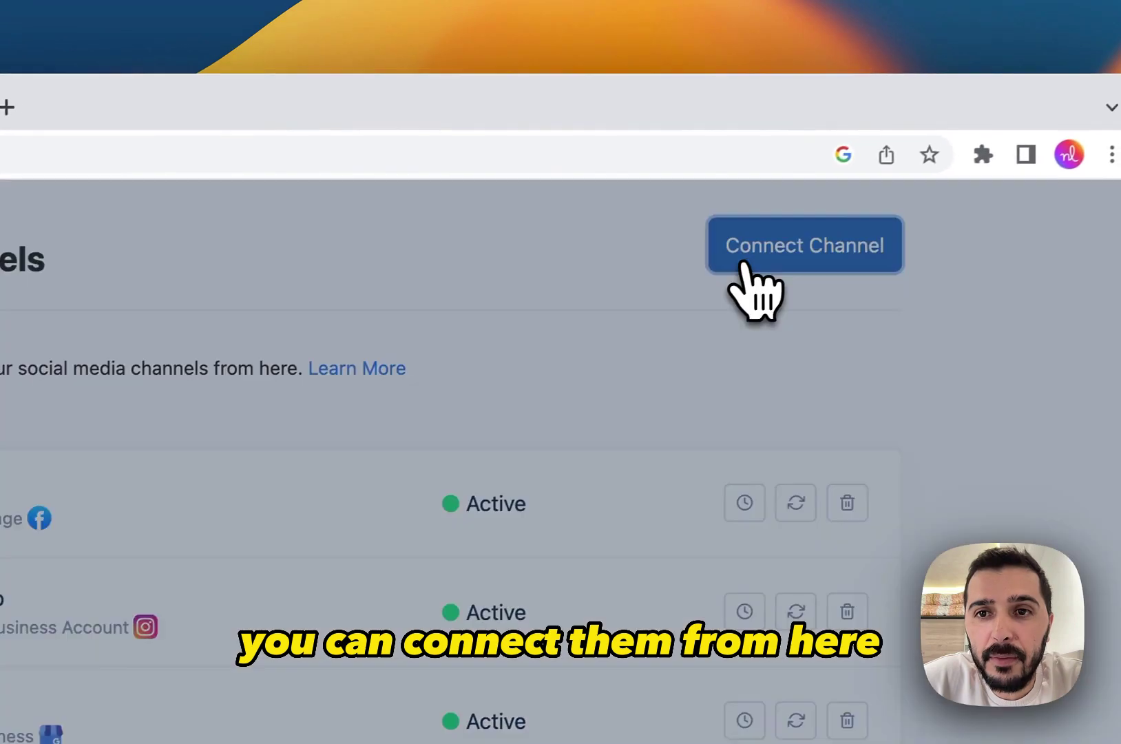
Browse the connectable channel types, close that list, and go to Automations
click(741, 265)
scroll(579, 303, down, 5)
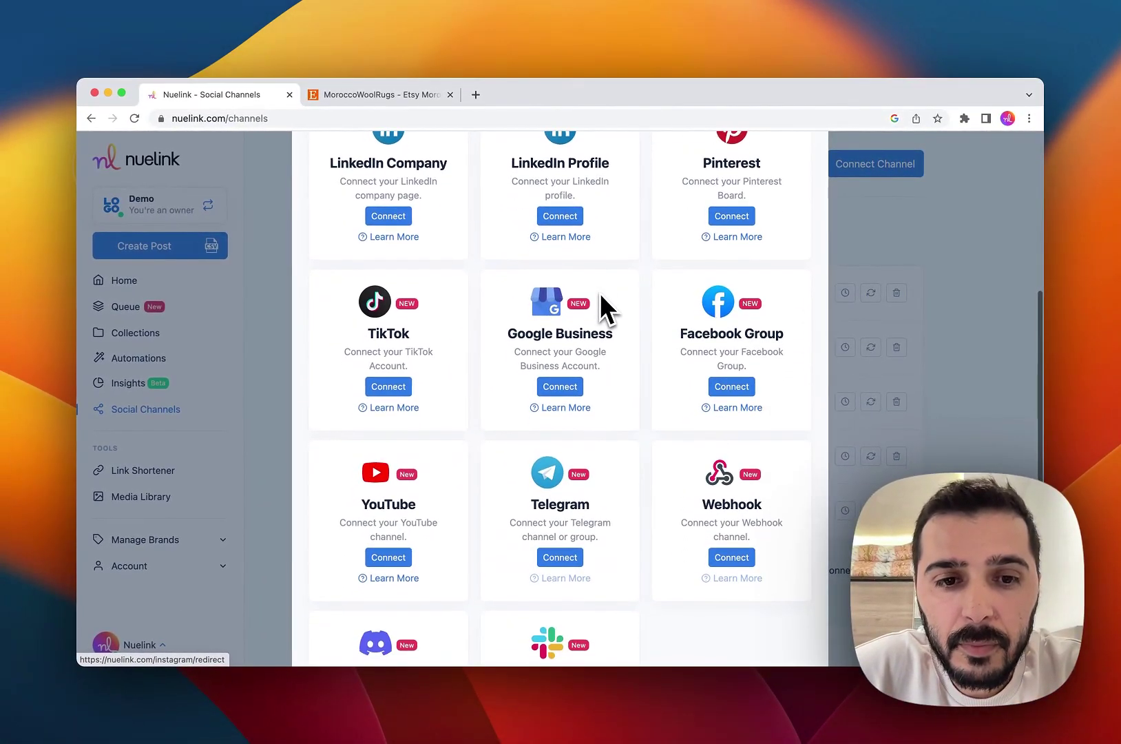
click(255, 369)
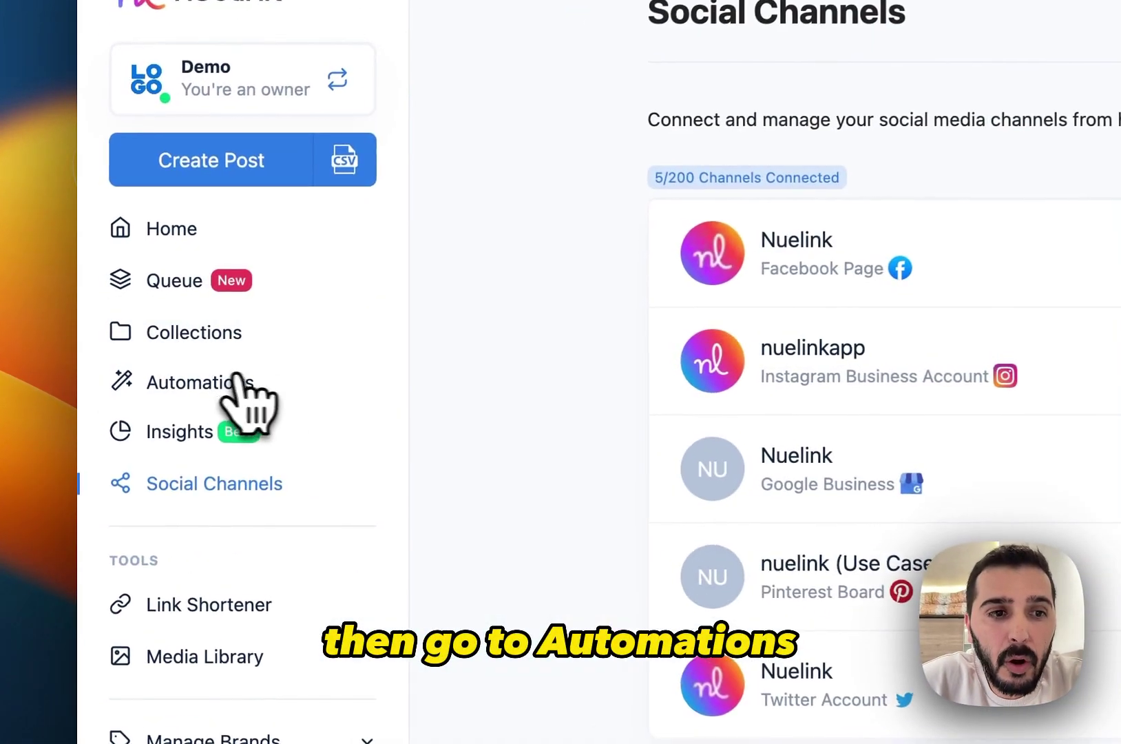
click(150, 356)
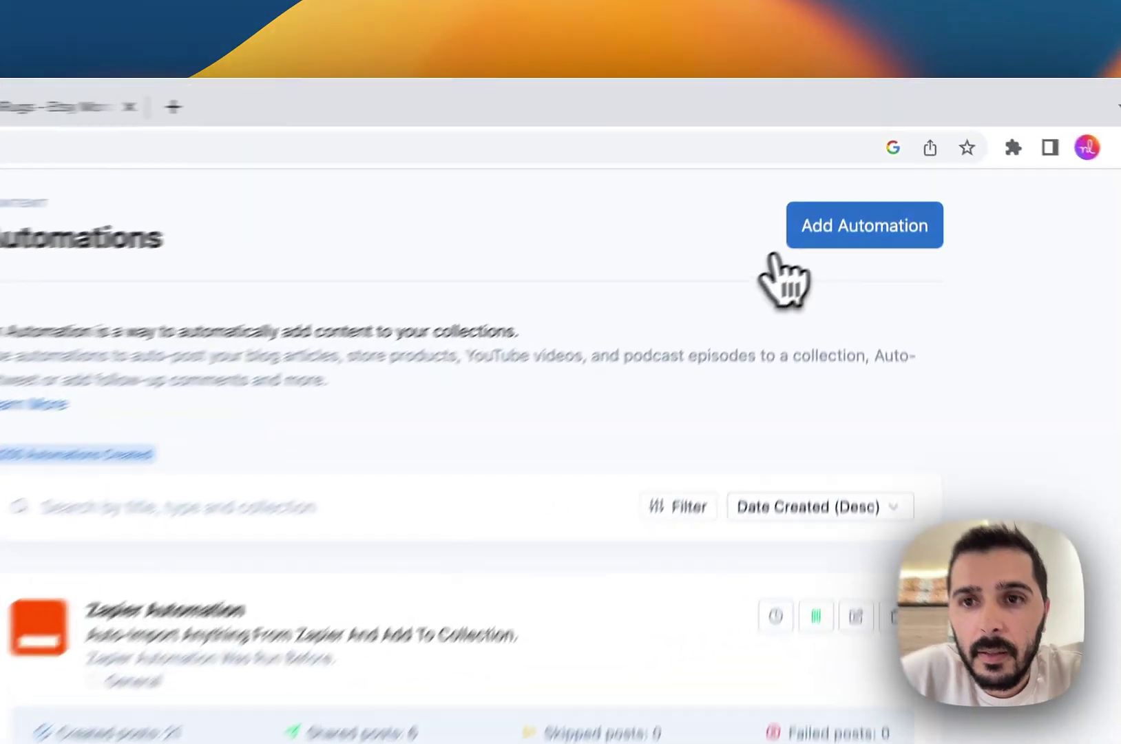
Start a new Etsy automation from the eCommerce automation types
click(840, 173)
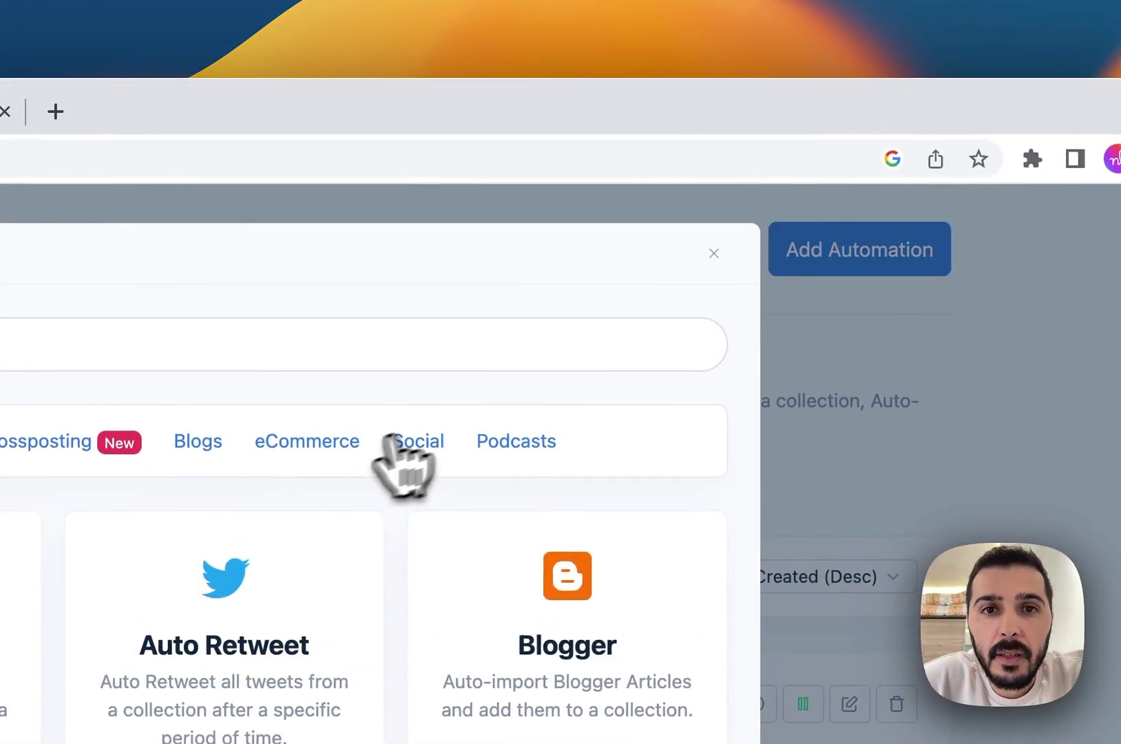
click(338, 449)
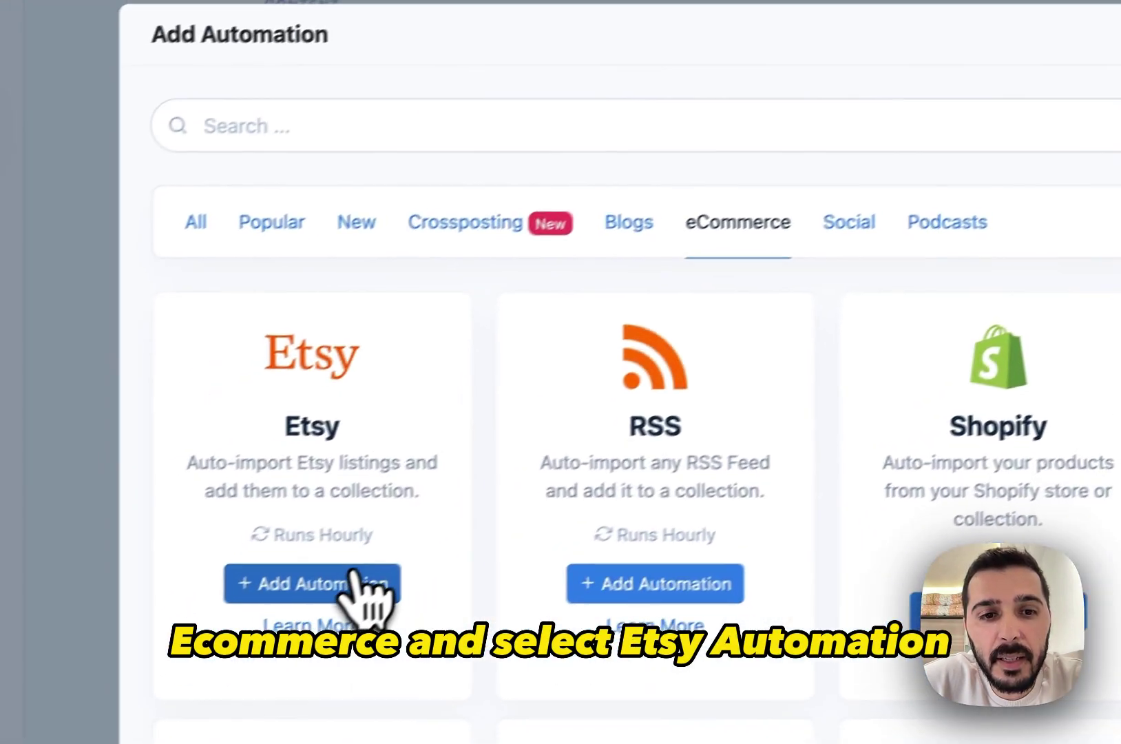
click(379, 565)
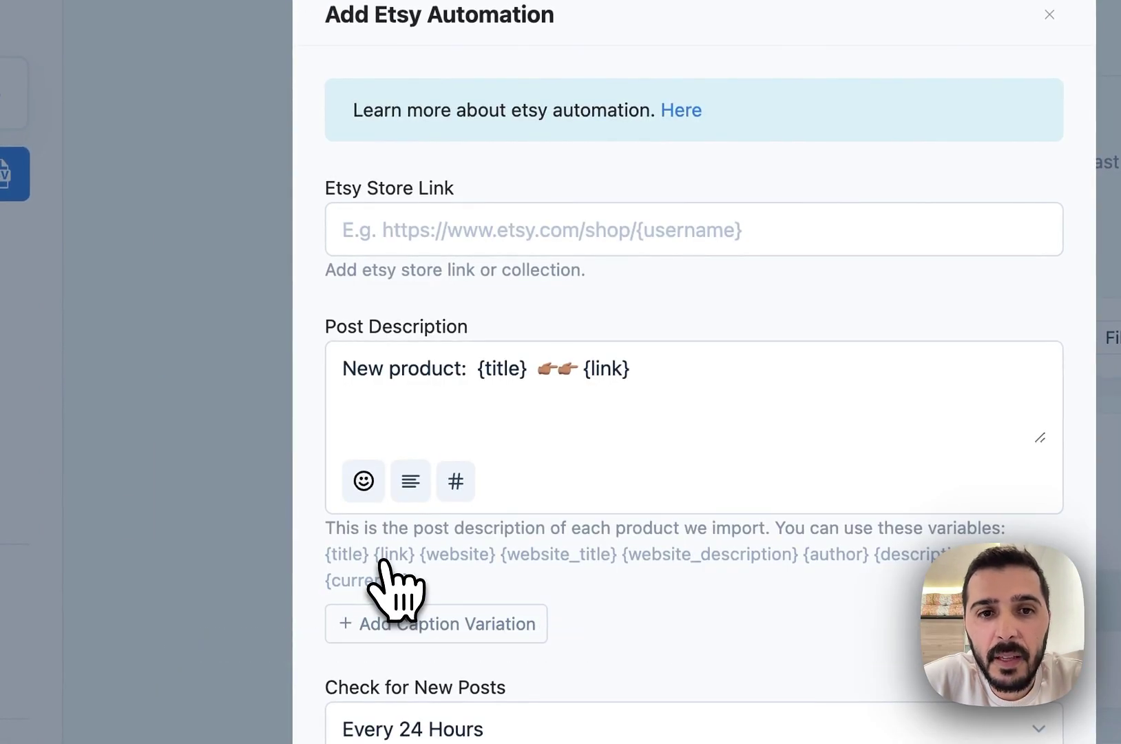
Set the MoroccoWoolRugs store link, add the 'New product alert 🥁' caption, and add a caption variation
click(396, 227)
text(https://www.etsy.com/shop/MoroccoWoolRugs)
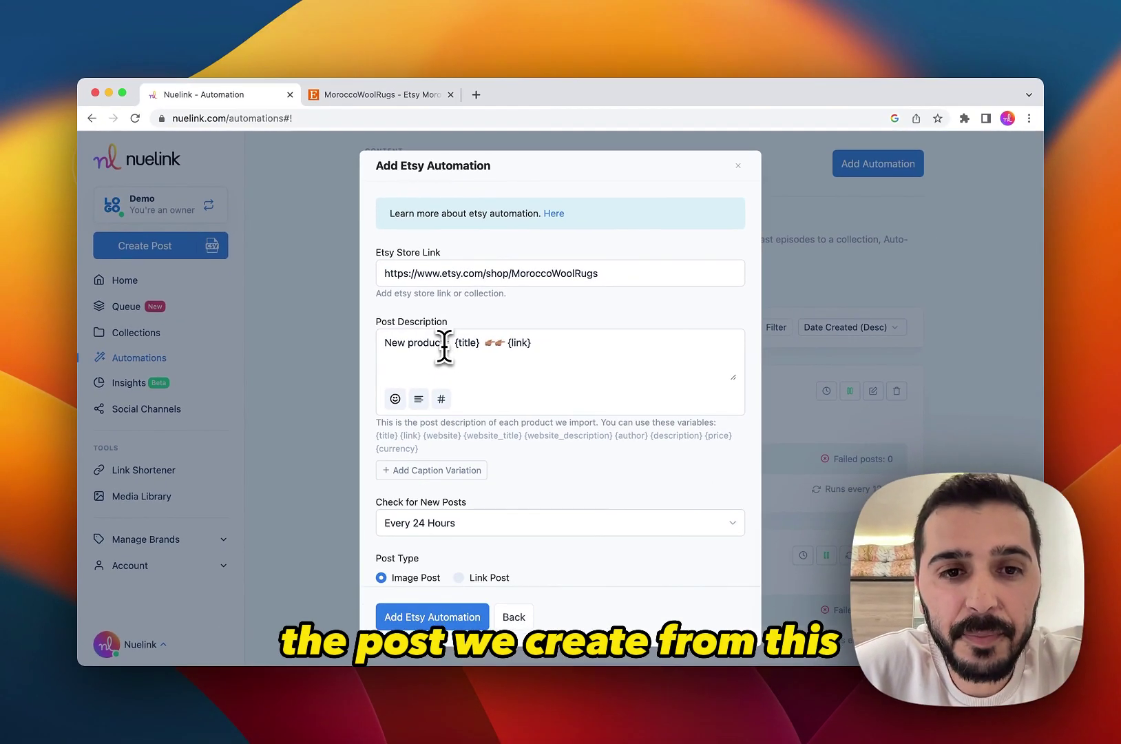
click(444, 346)
key(BackSpace)
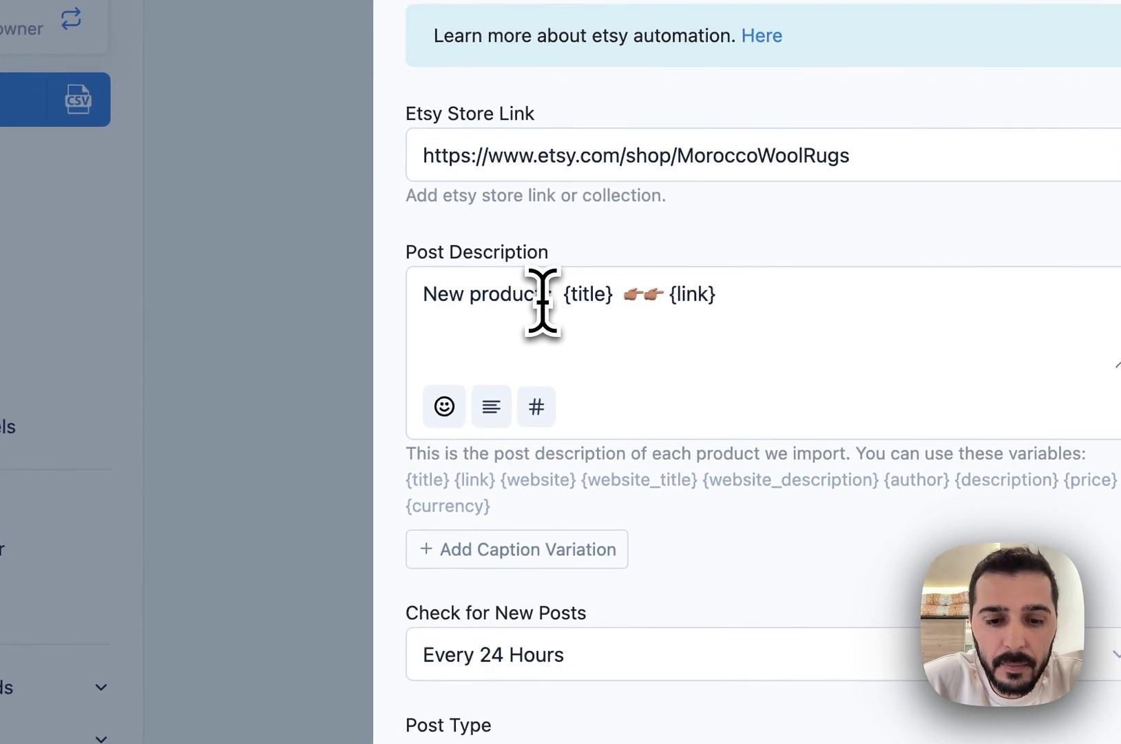
click(444, 407)
click(448, 350)
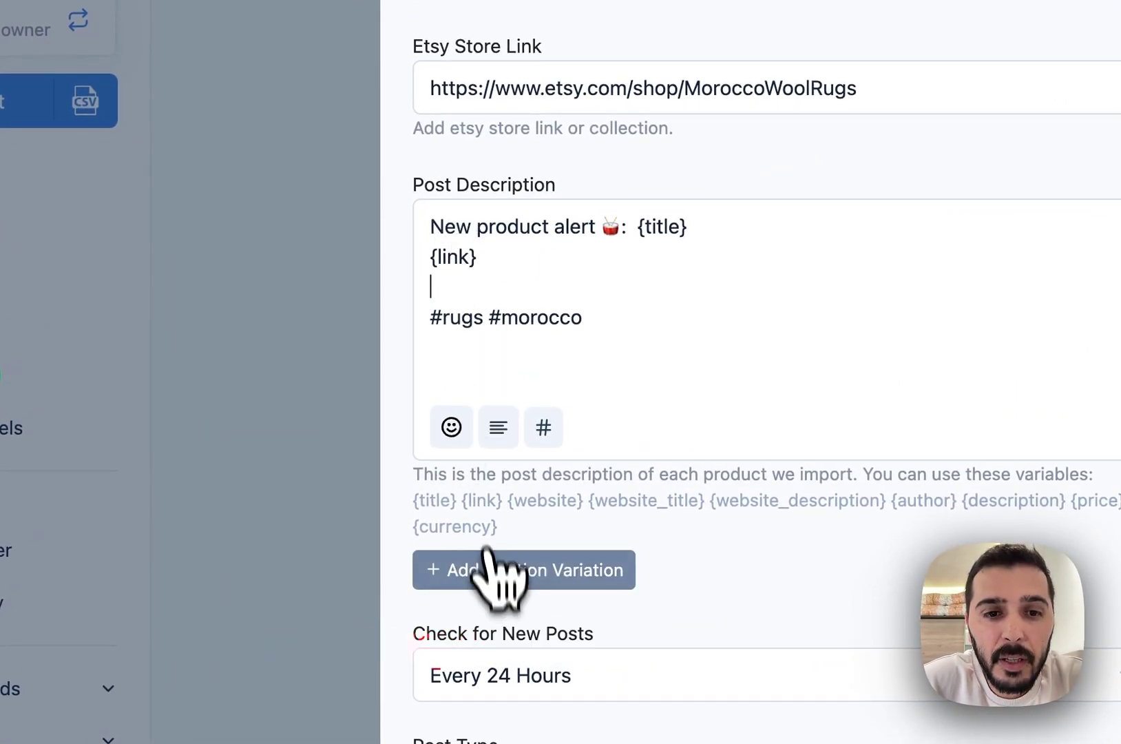
click(492, 570)
scroll(491, 581, down, 2)
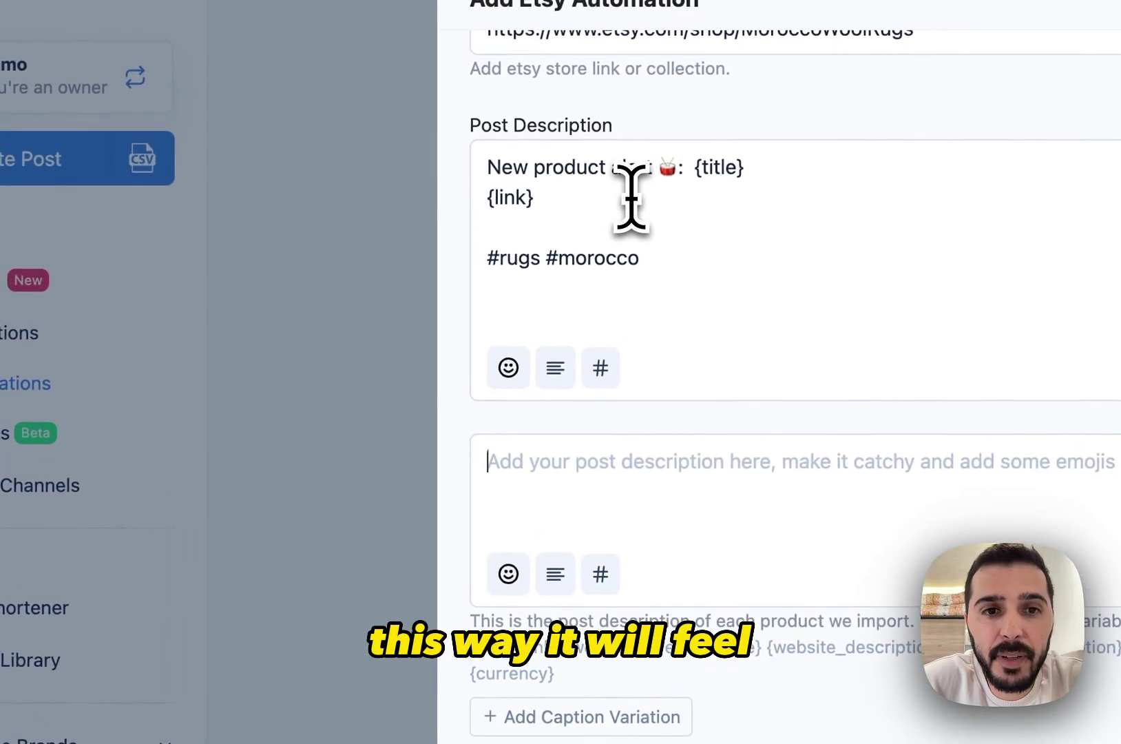
key(ctrl+a)
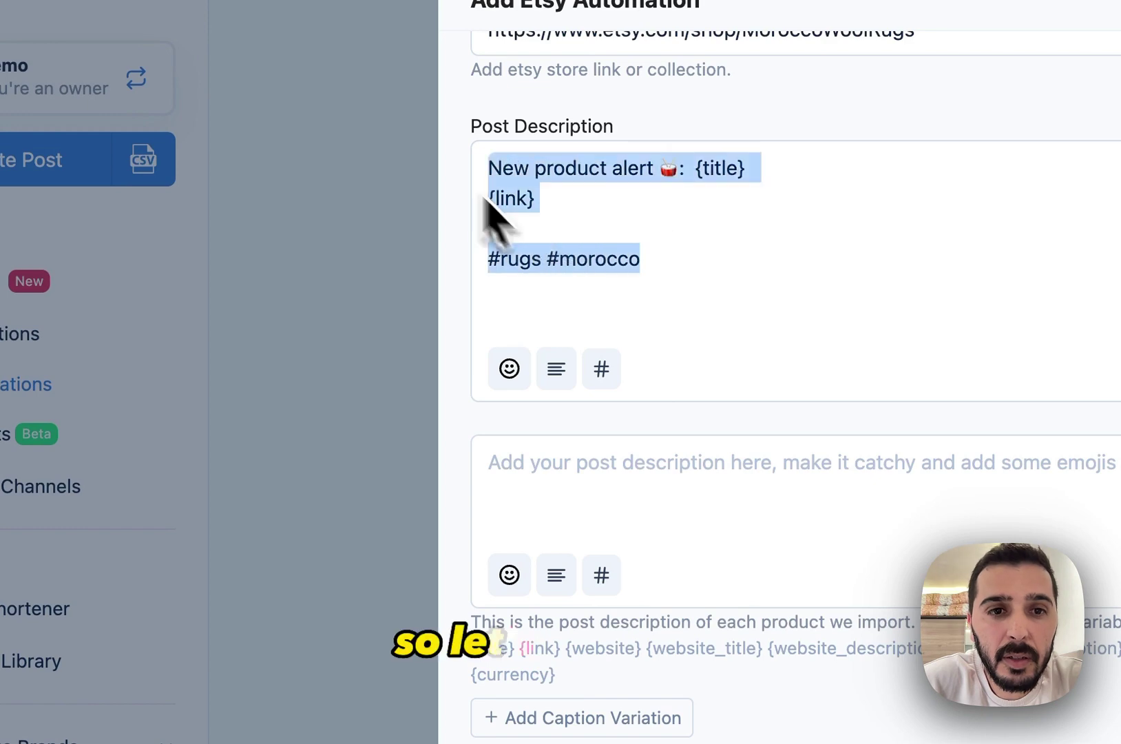
key(ctrl+c)
click(533, 468)
key(ctrl+v)
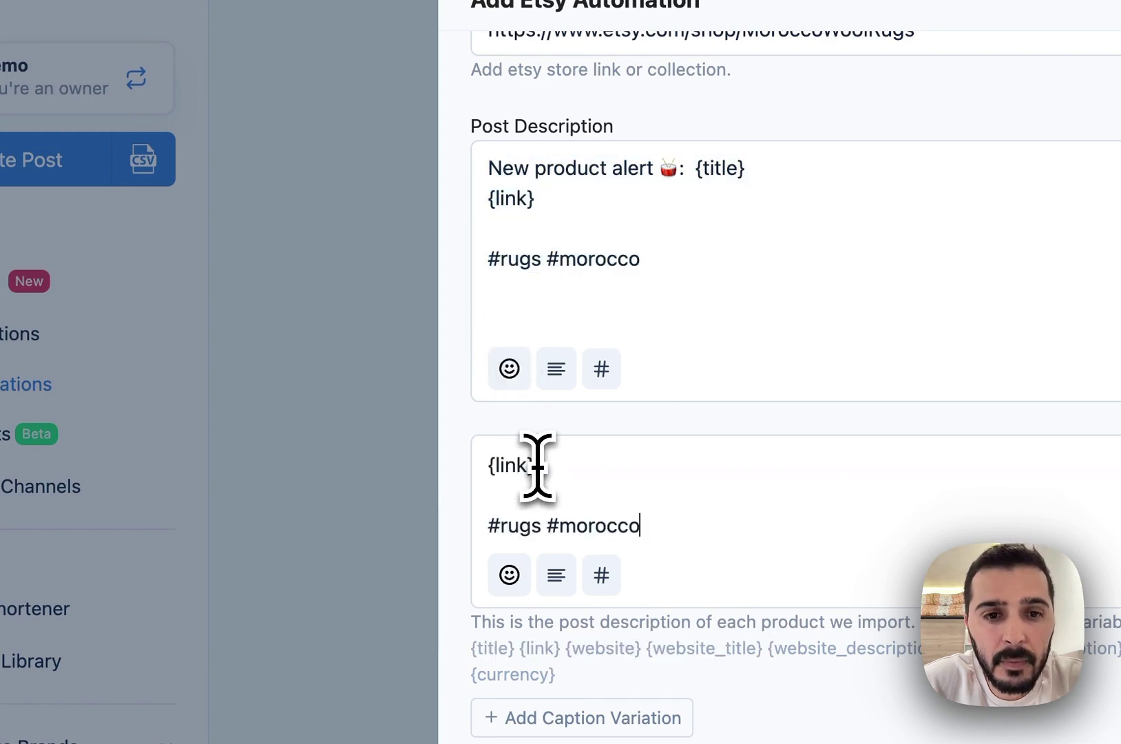
scroll(548, 478, up, 2)
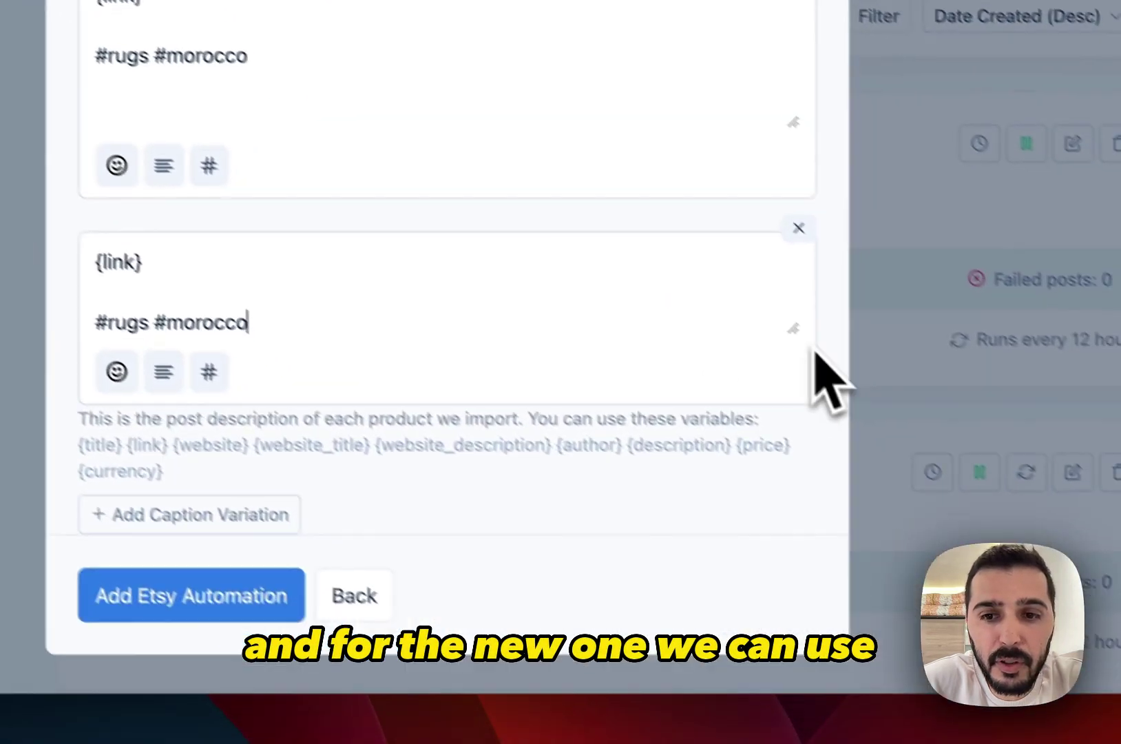
drag(765, 305, 756, 457)
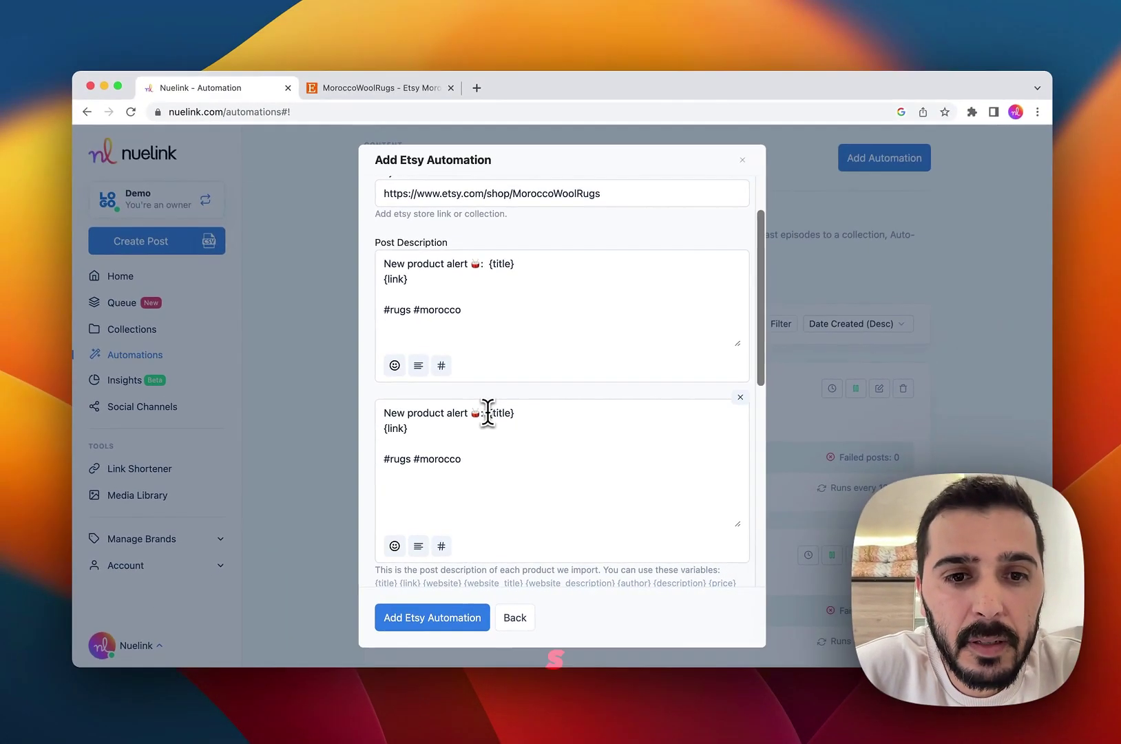
drag(488, 412, 365, 413)
key(BackSpace)
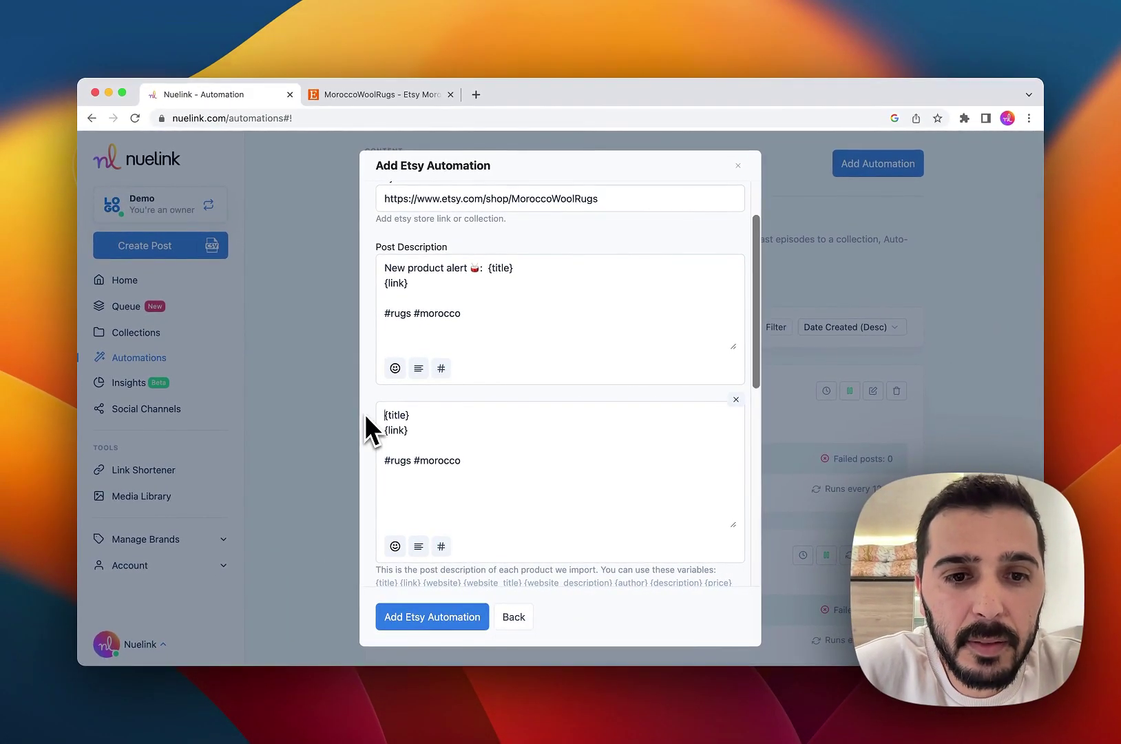
key(End)
key(Delete)
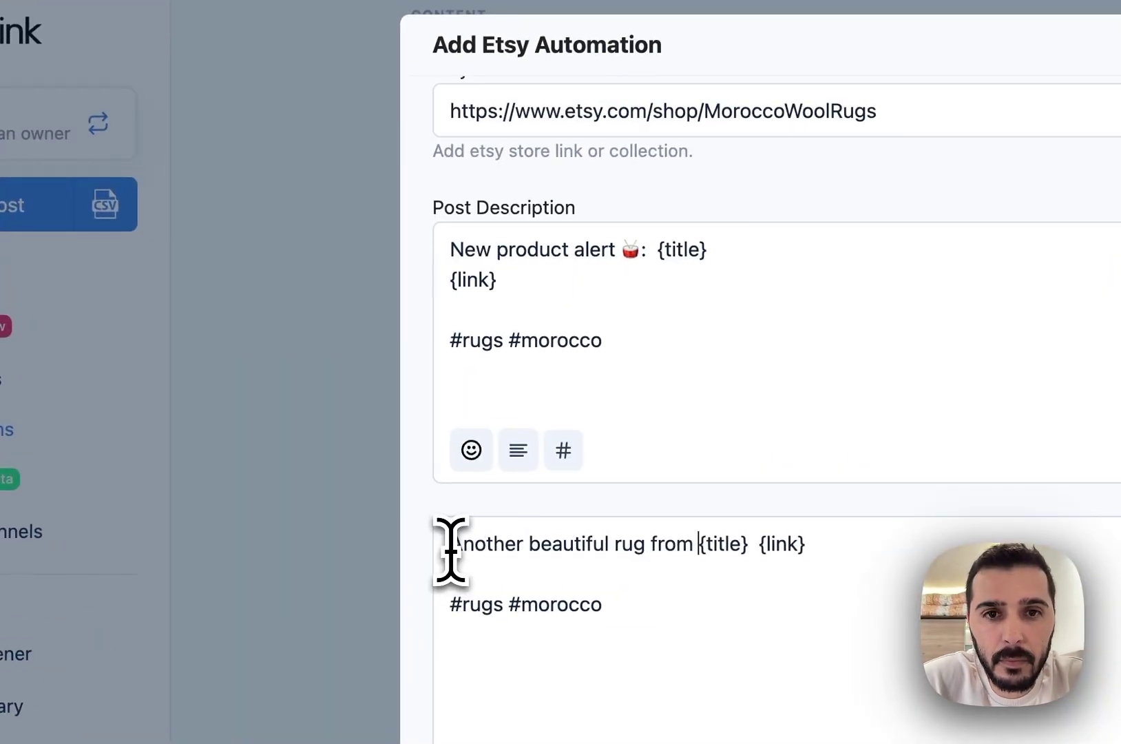
text(@MoroccoWoolRugs)
click(951, 547)
key(Return)
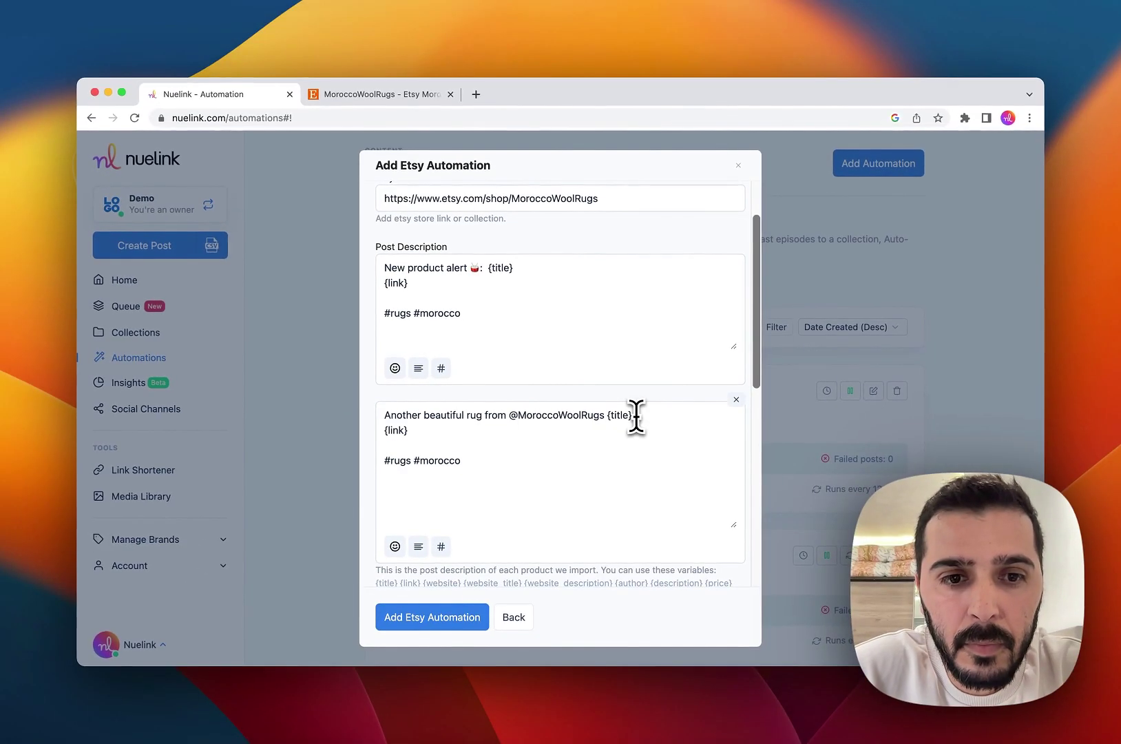
Save the new Etsy automation
scroll(572, 476, down, 5)
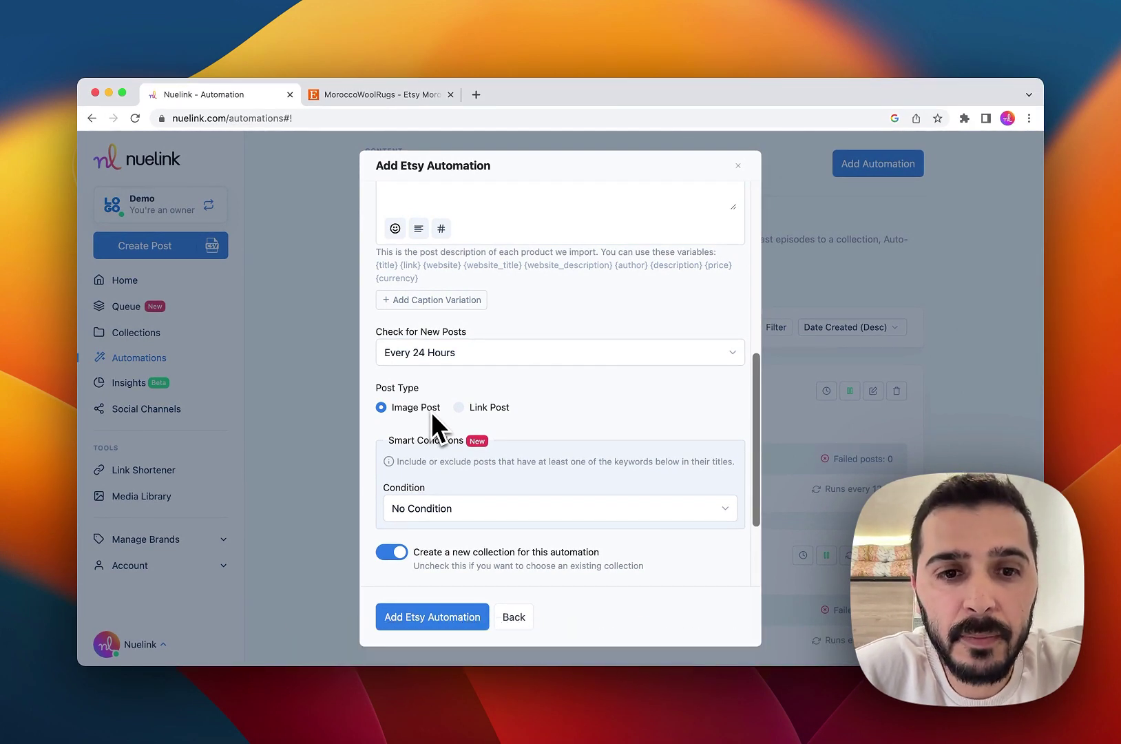
scroll(431, 411, down, 3)
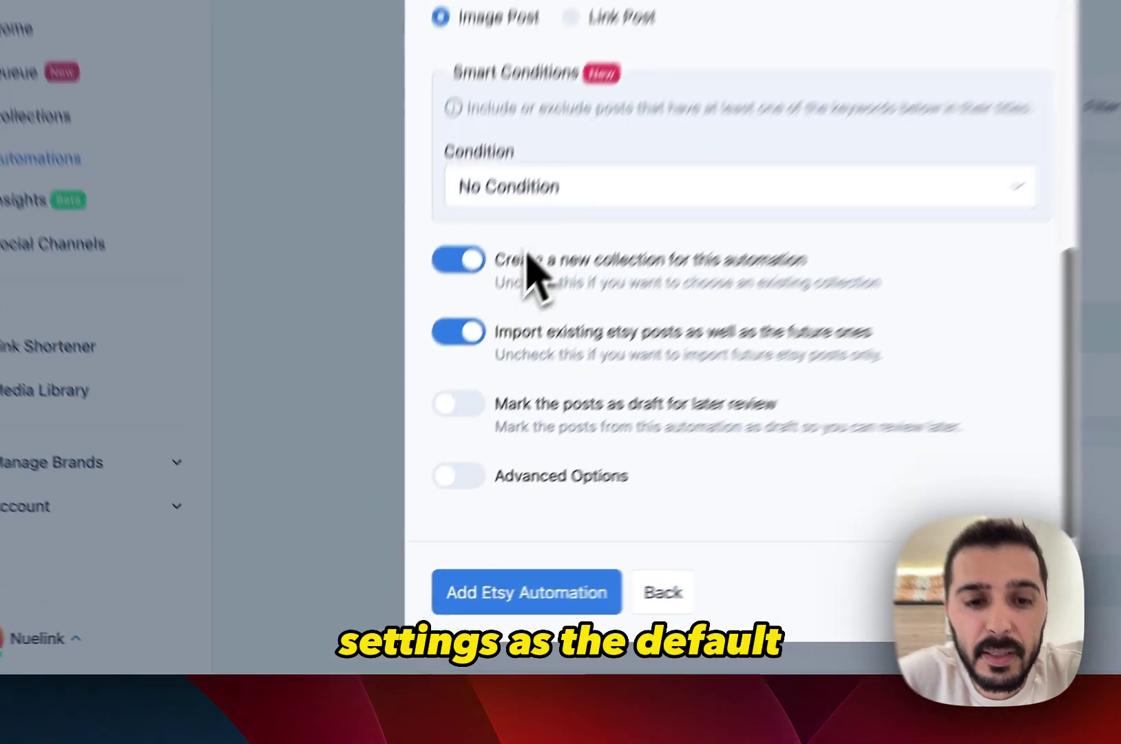
click(575, 578)
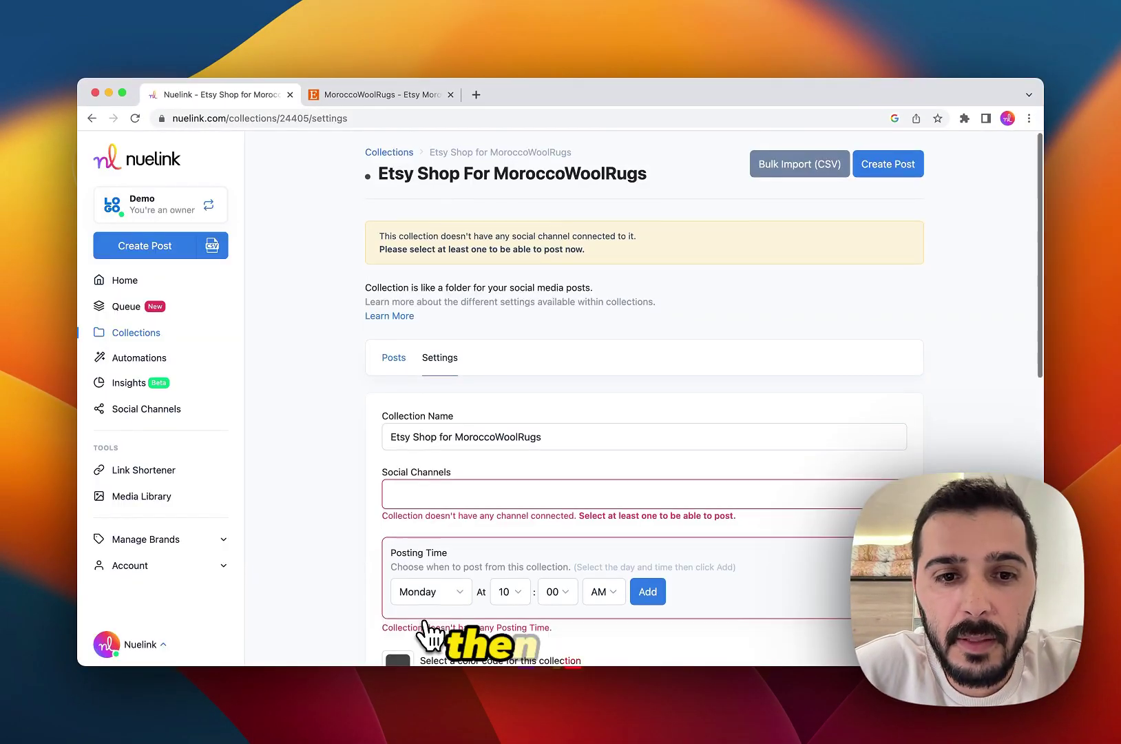
Make Facebook, Instagram, Pinterest and Twitter the collection's channels, excluding Google Business
scroll(423, 623, down, 5)
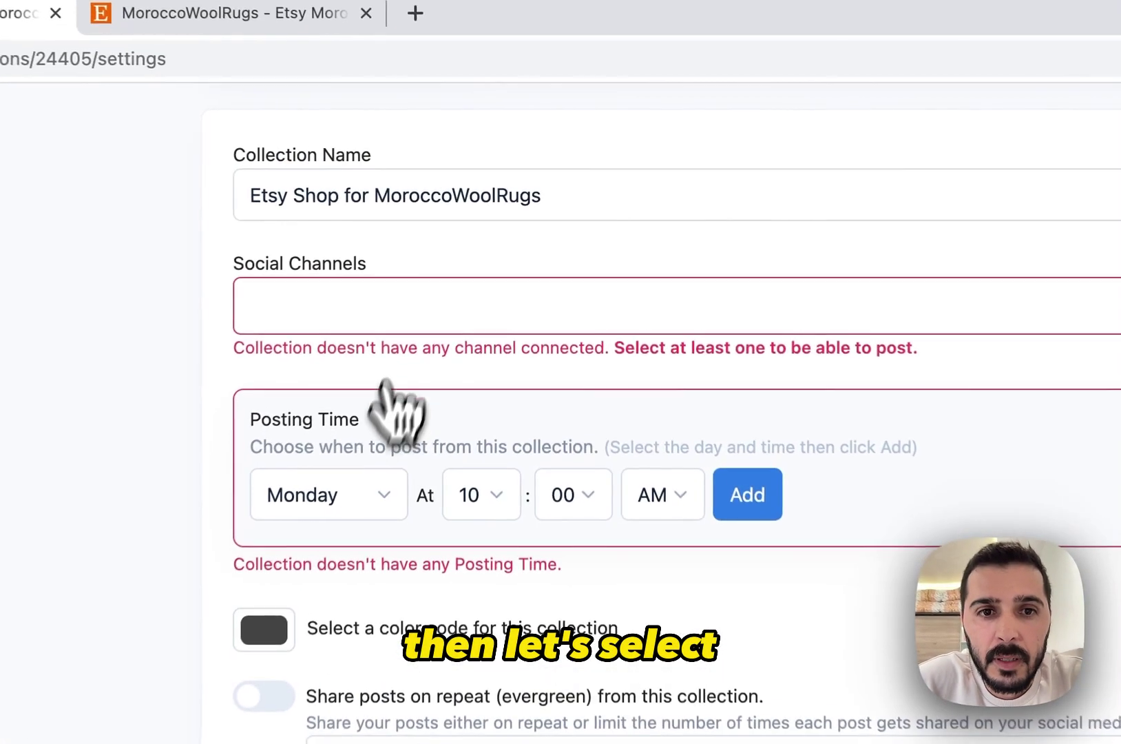
click(413, 303)
click(399, 368)
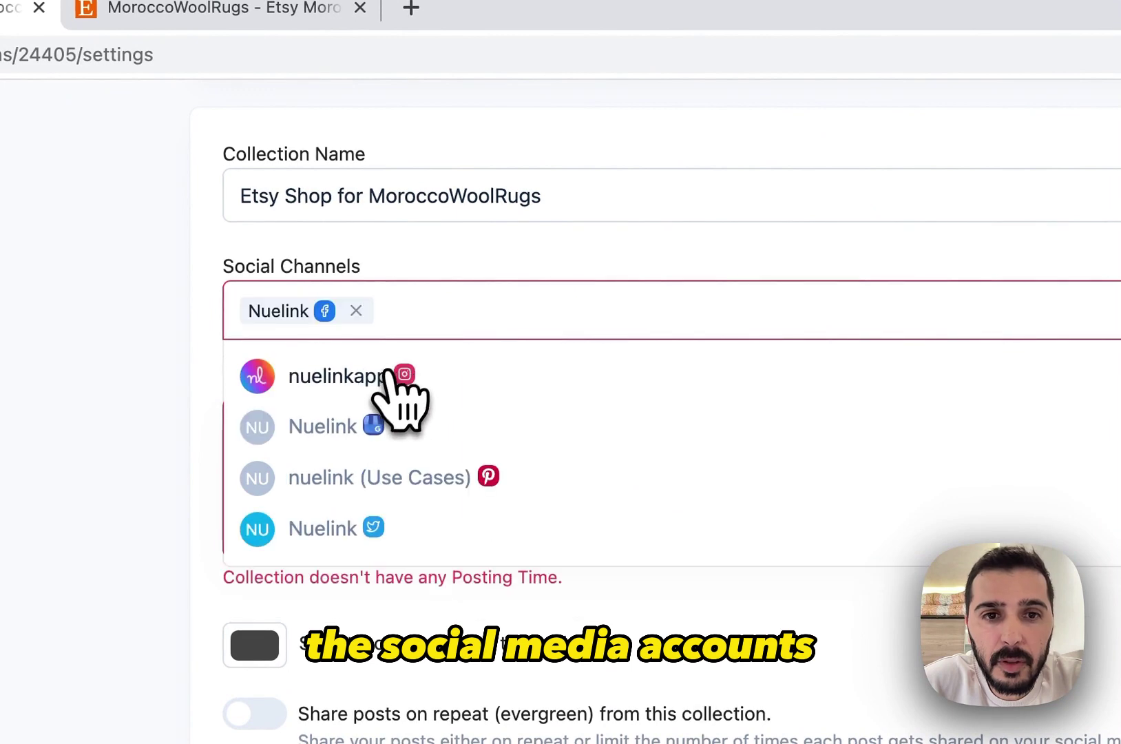
click(387, 375)
click(377, 380)
click(367, 377)
click(364, 376)
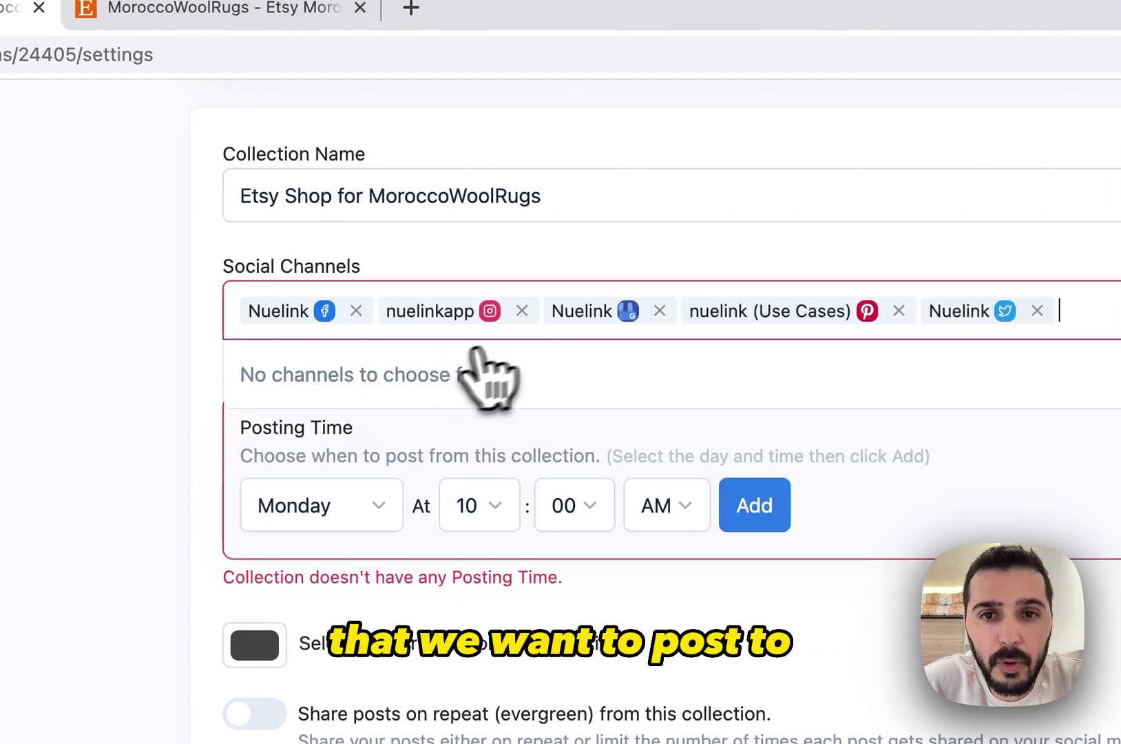
click(659, 311)
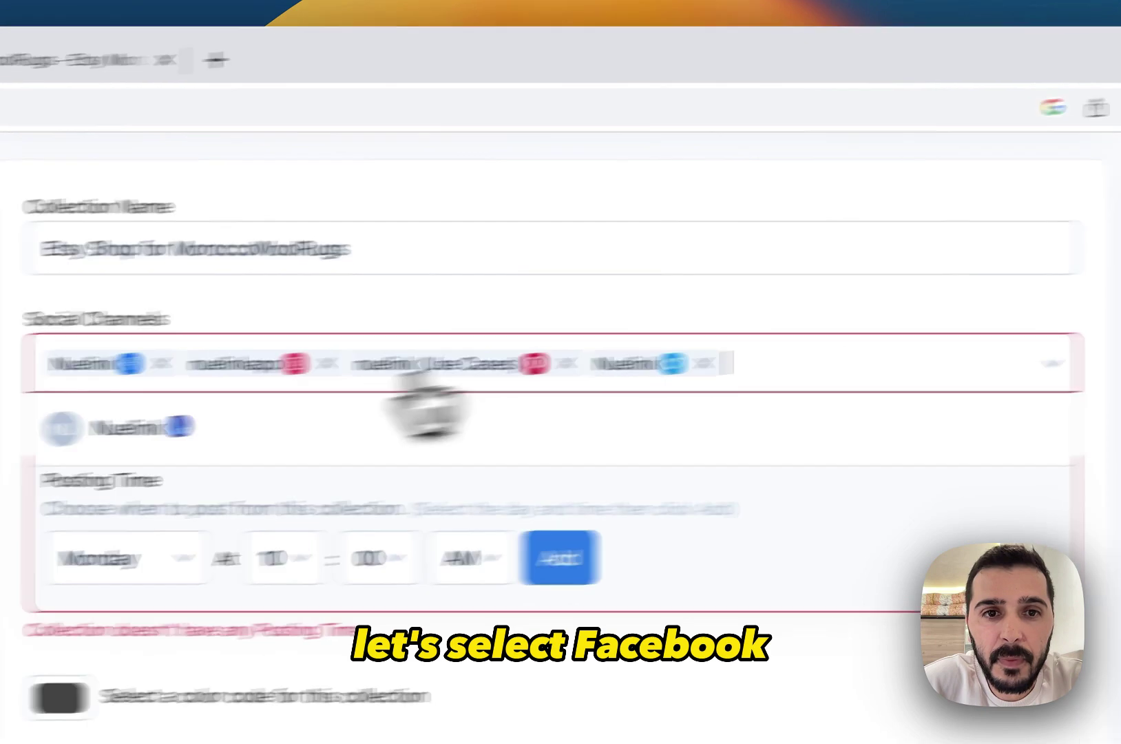
click(320, 282)
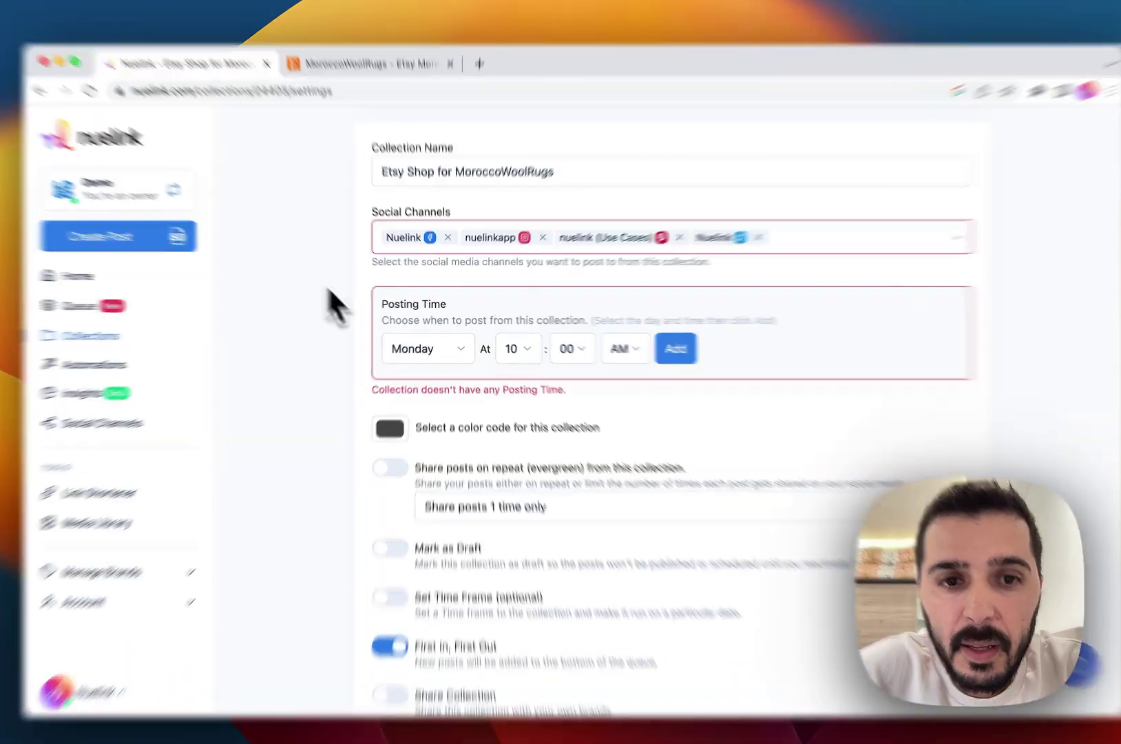
Add Monday 10:00 AM and Thursday 11:00 AM posting times
click(418, 343)
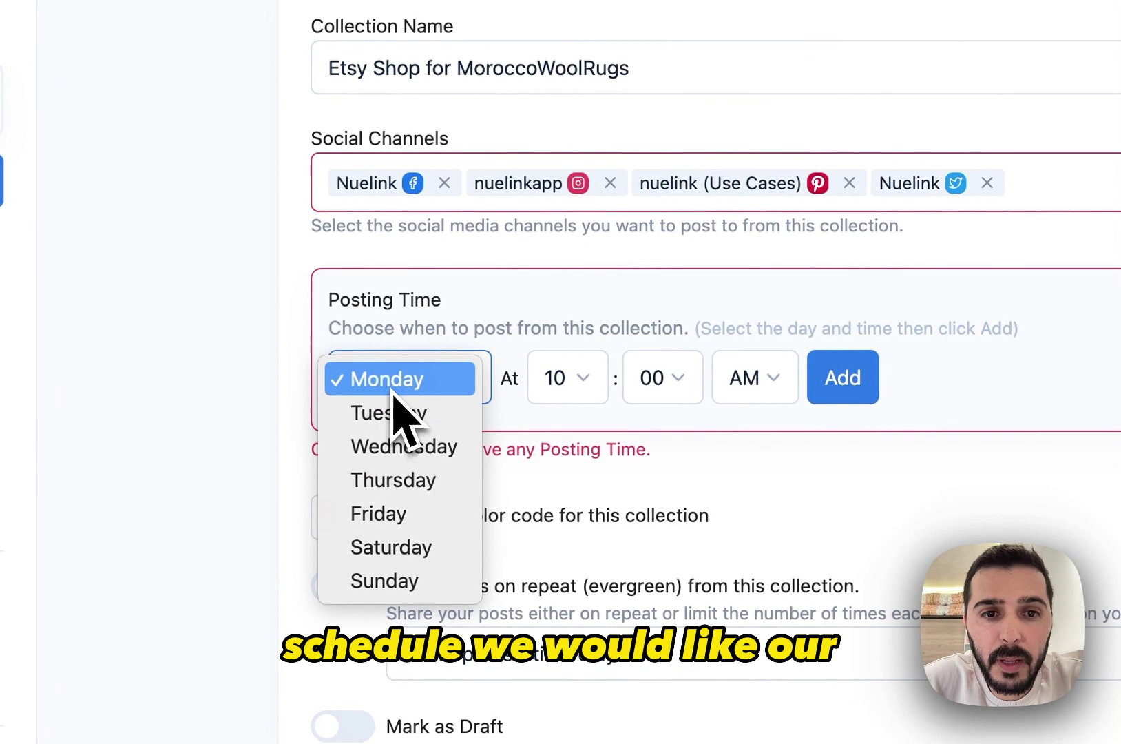
click(394, 387)
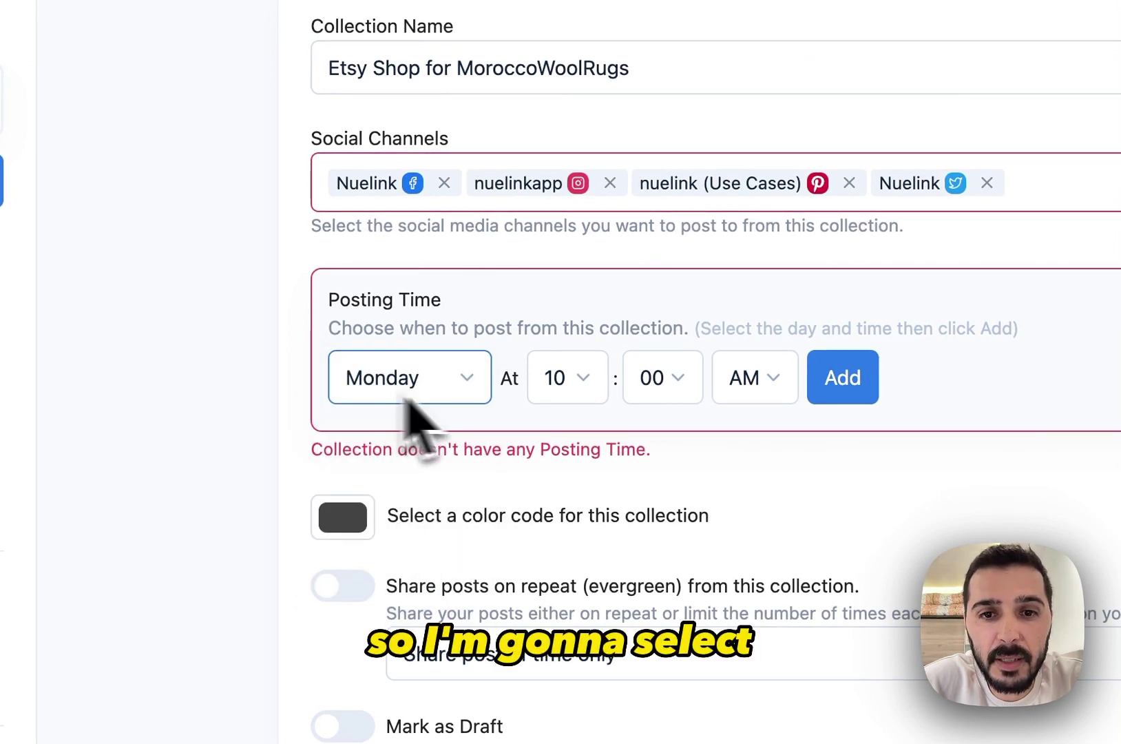
click(844, 389)
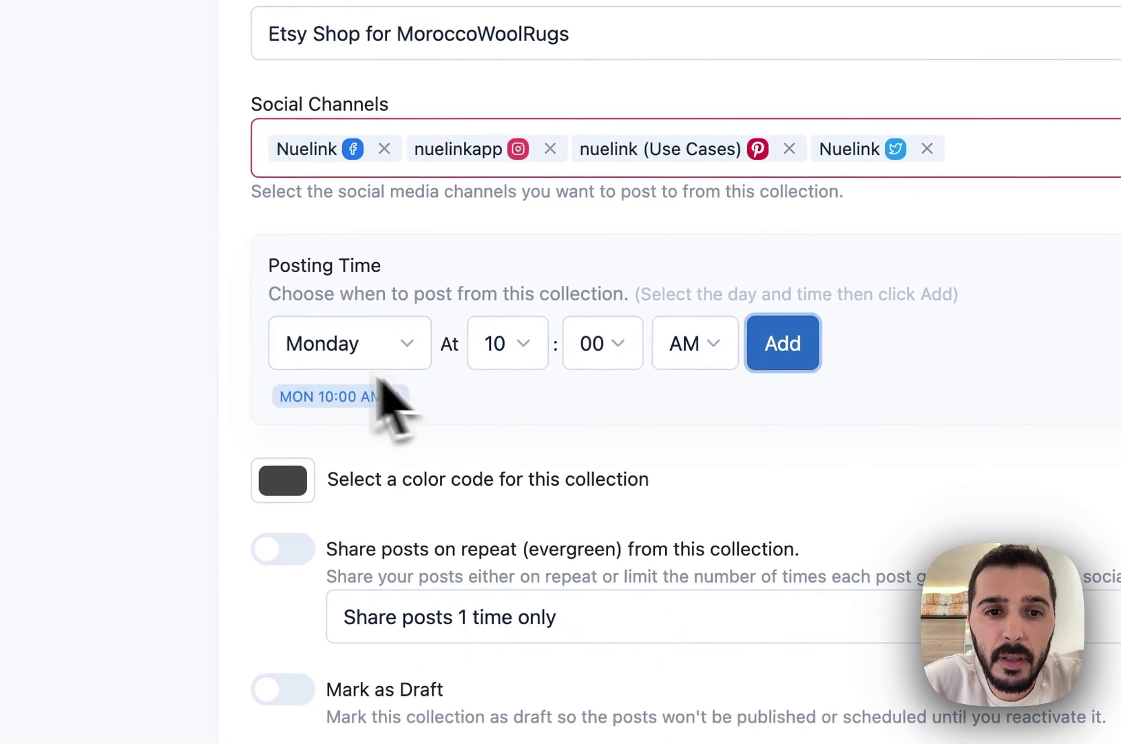
click(351, 348)
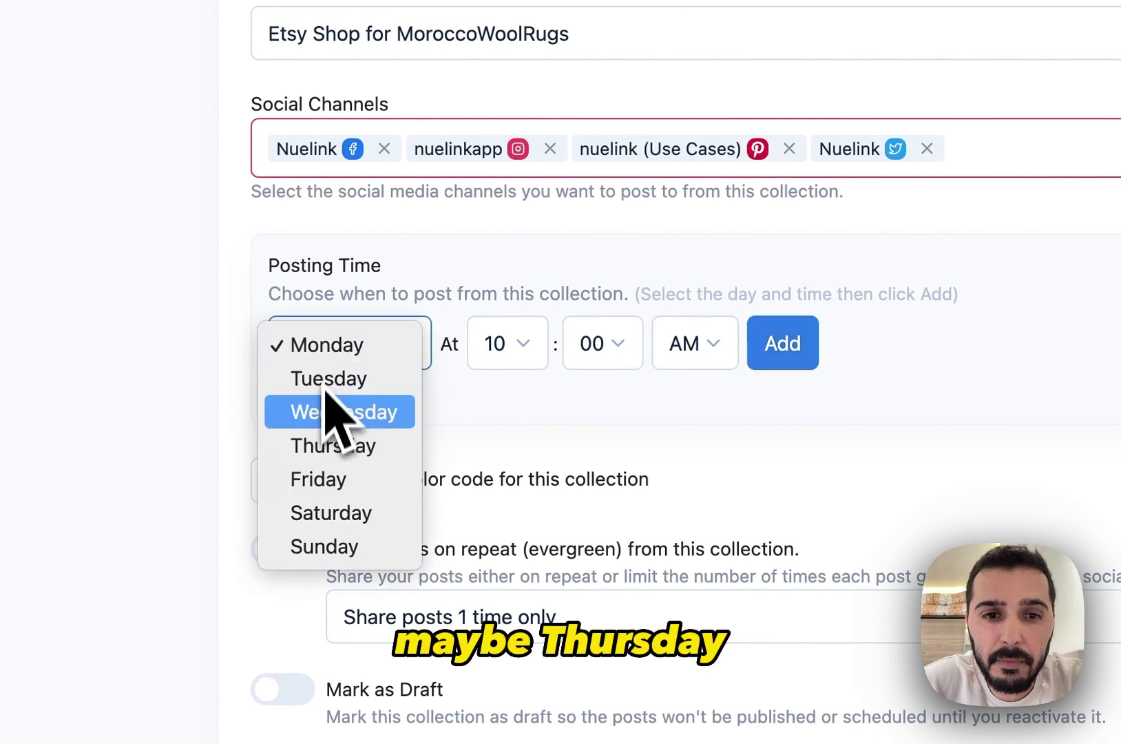
click(338, 447)
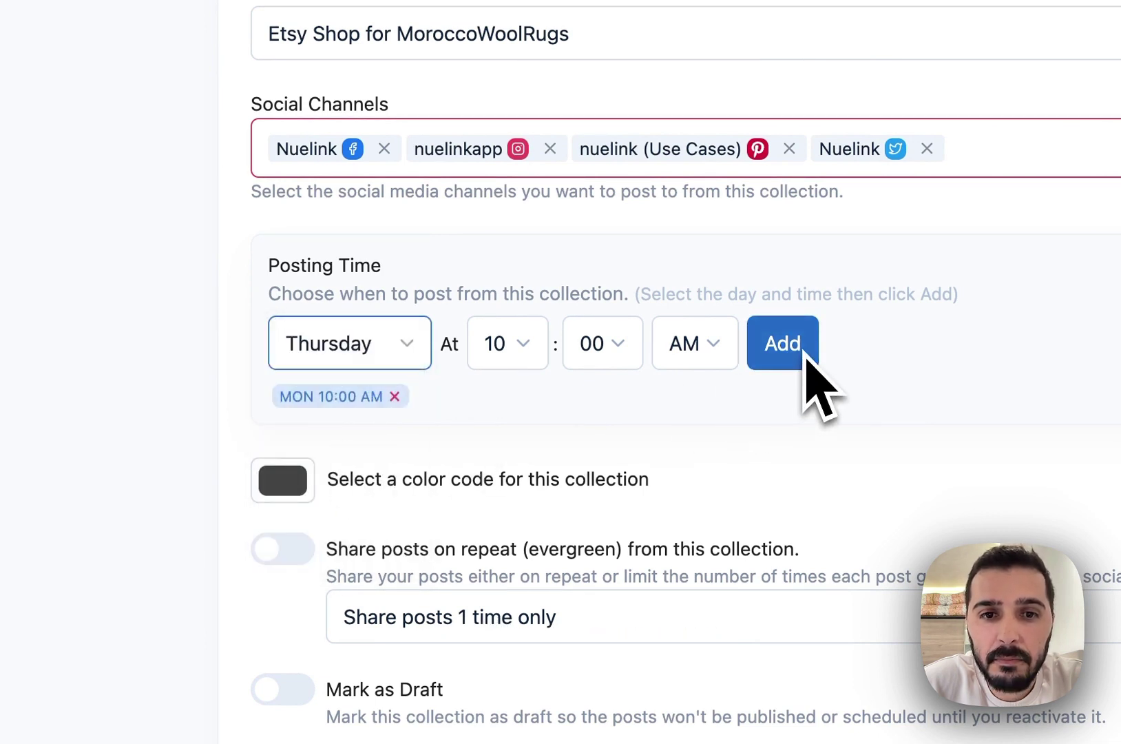
click(530, 358)
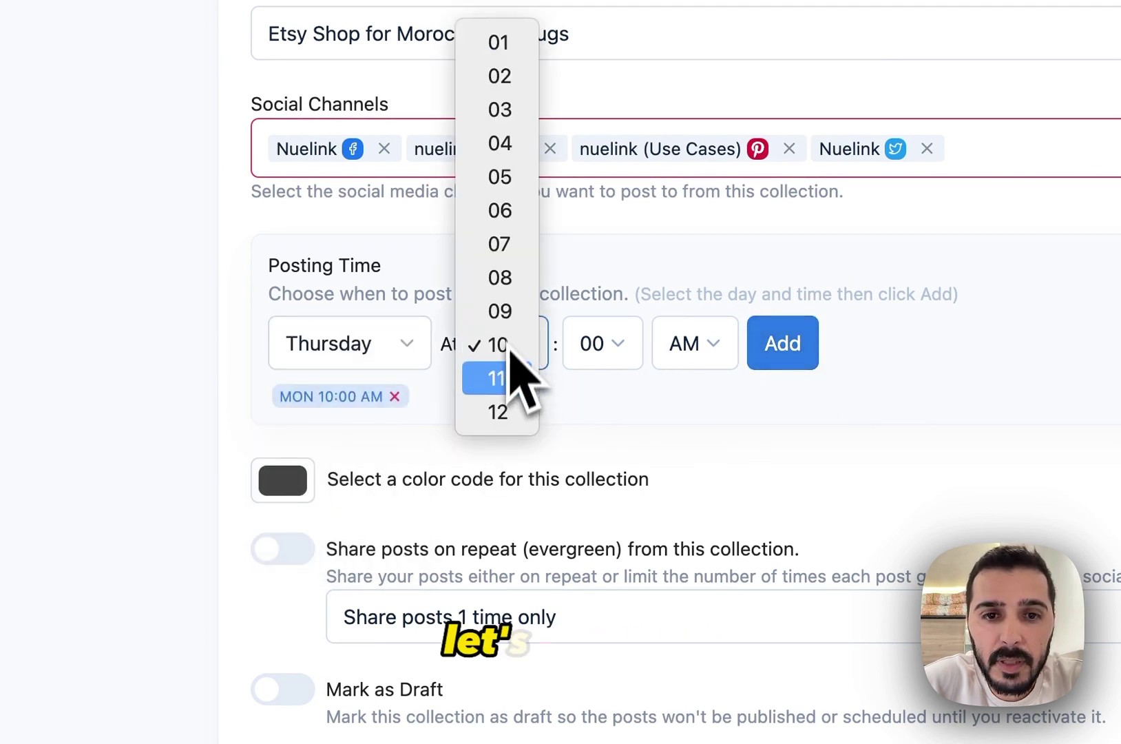
click(510, 379)
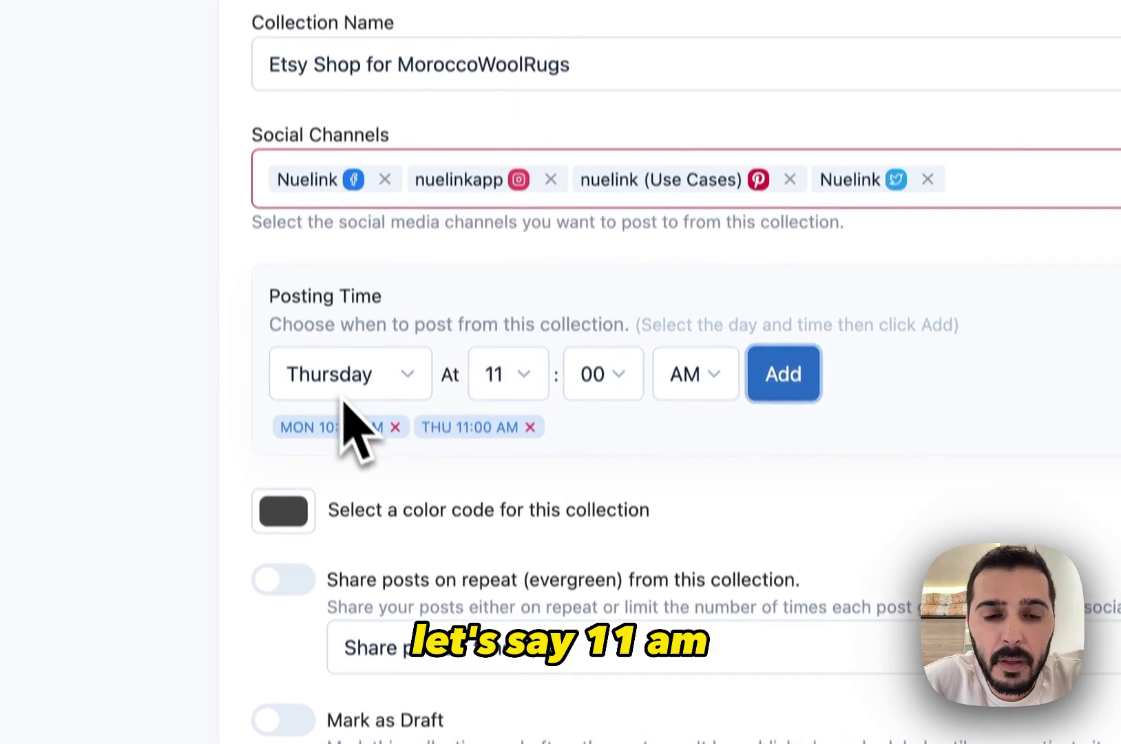
Add Saturday 7:00 PM and Sunday 5:00 PM posting times
click(348, 352)
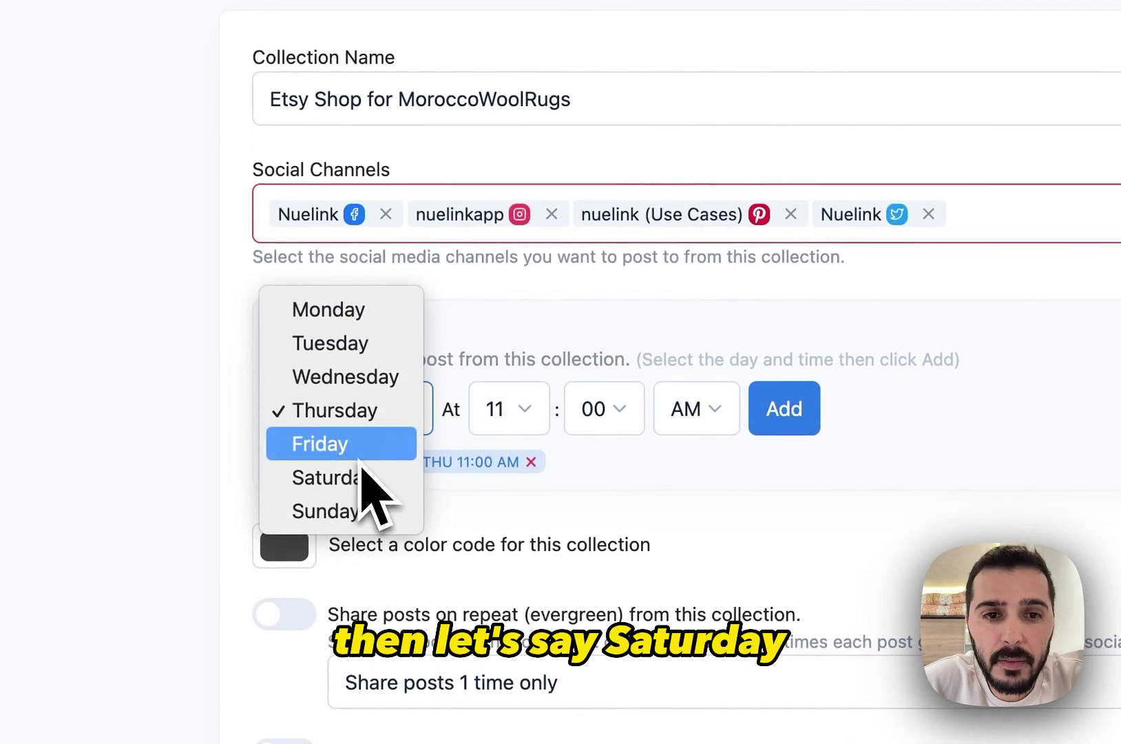
click(369, 479)
click(518, 419)
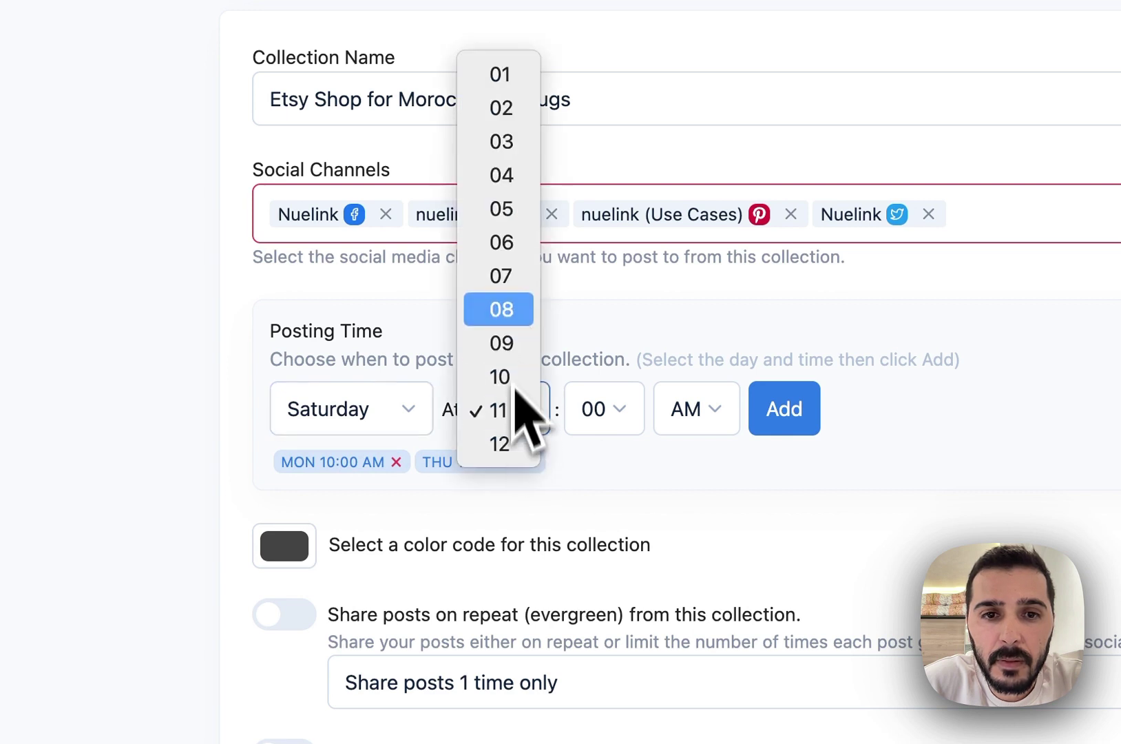
click(515, 298)
click(699, 430)
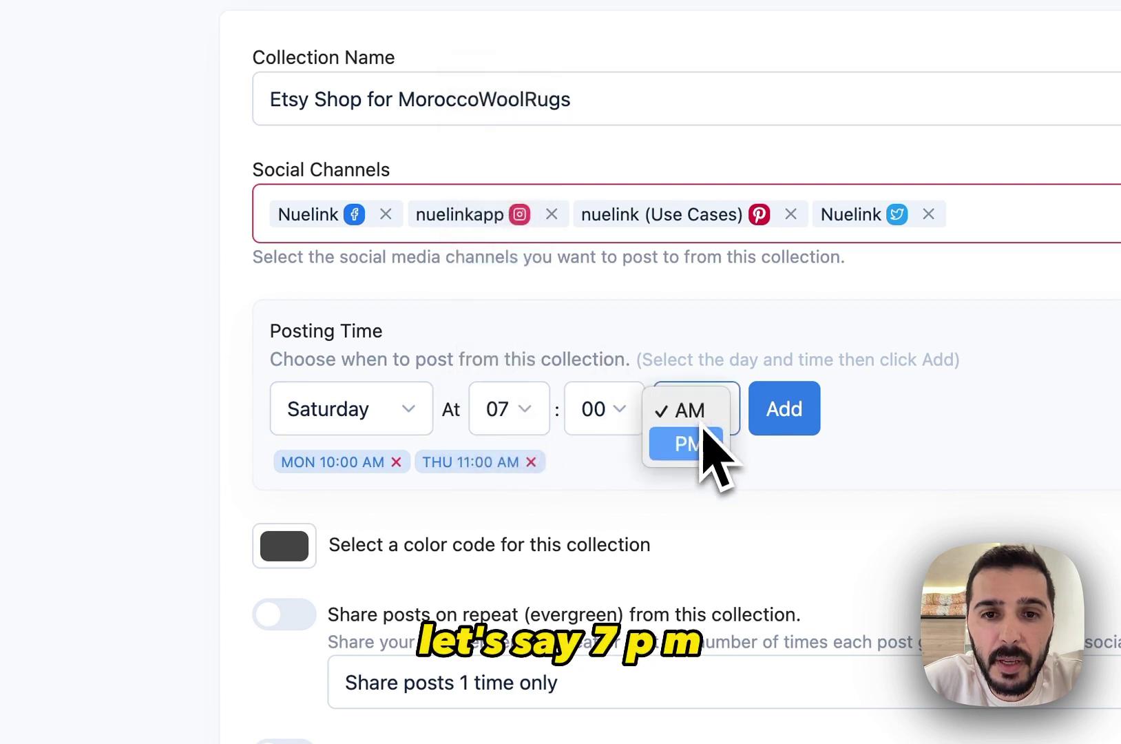
click(701, 447)
click(792, 421)
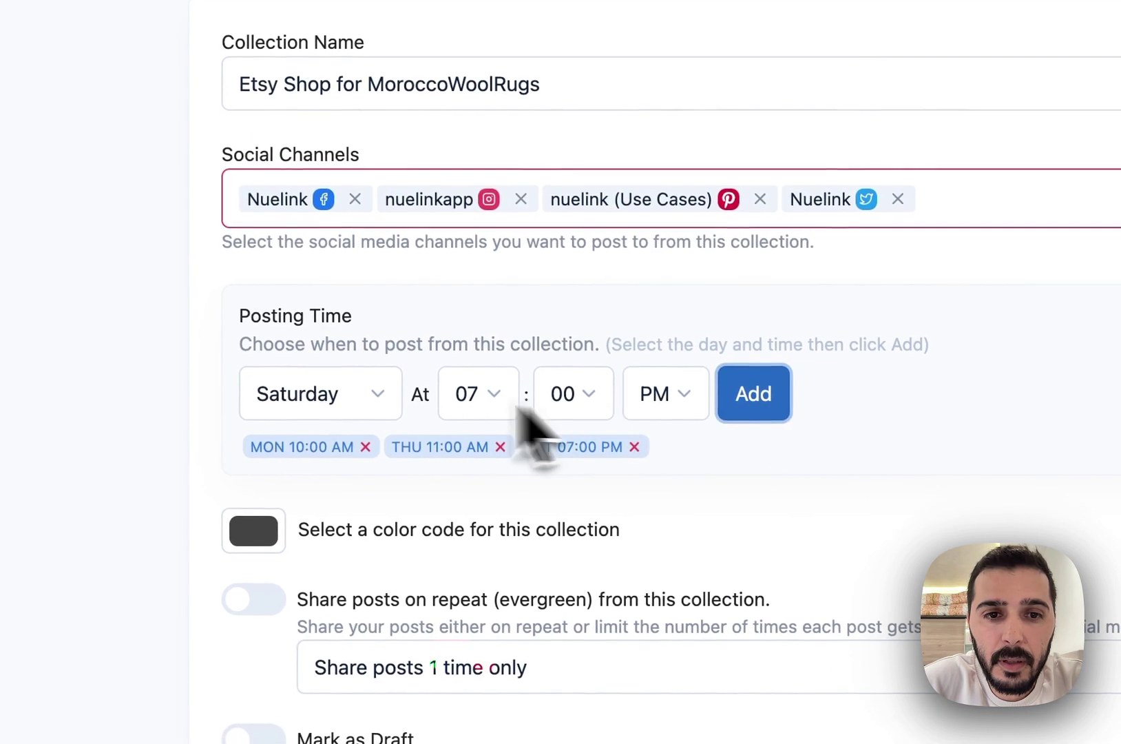
click(408, 413)
click(359, 427)
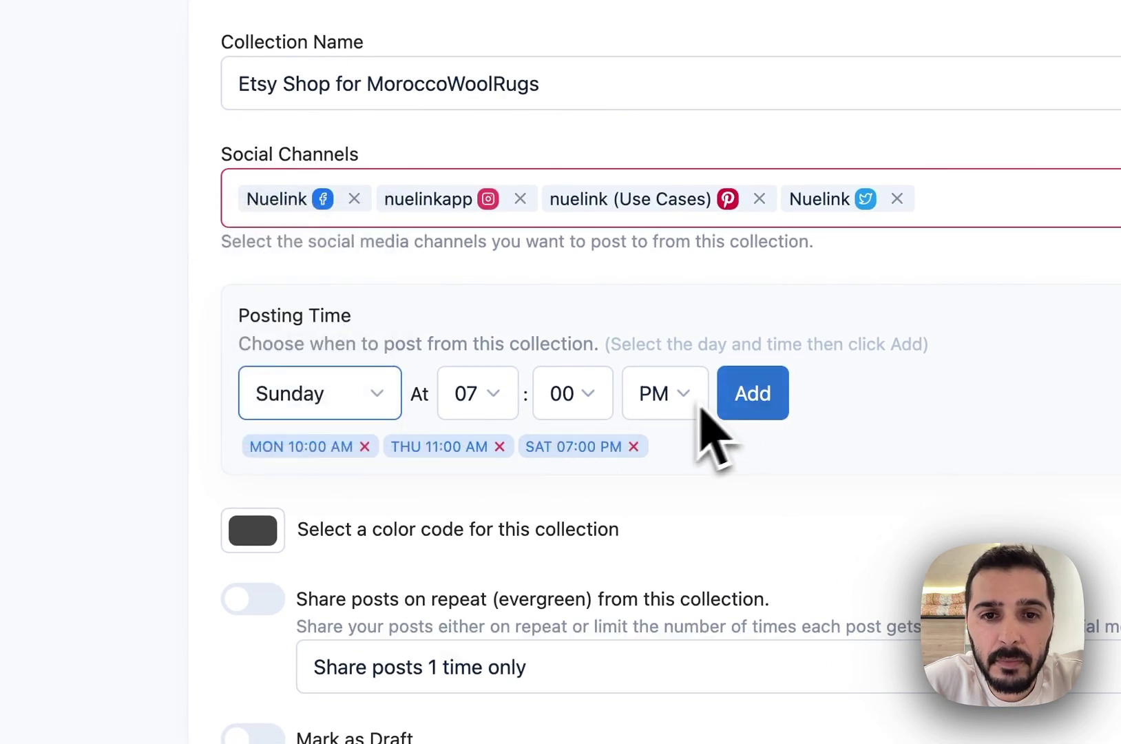
click(511, 406)
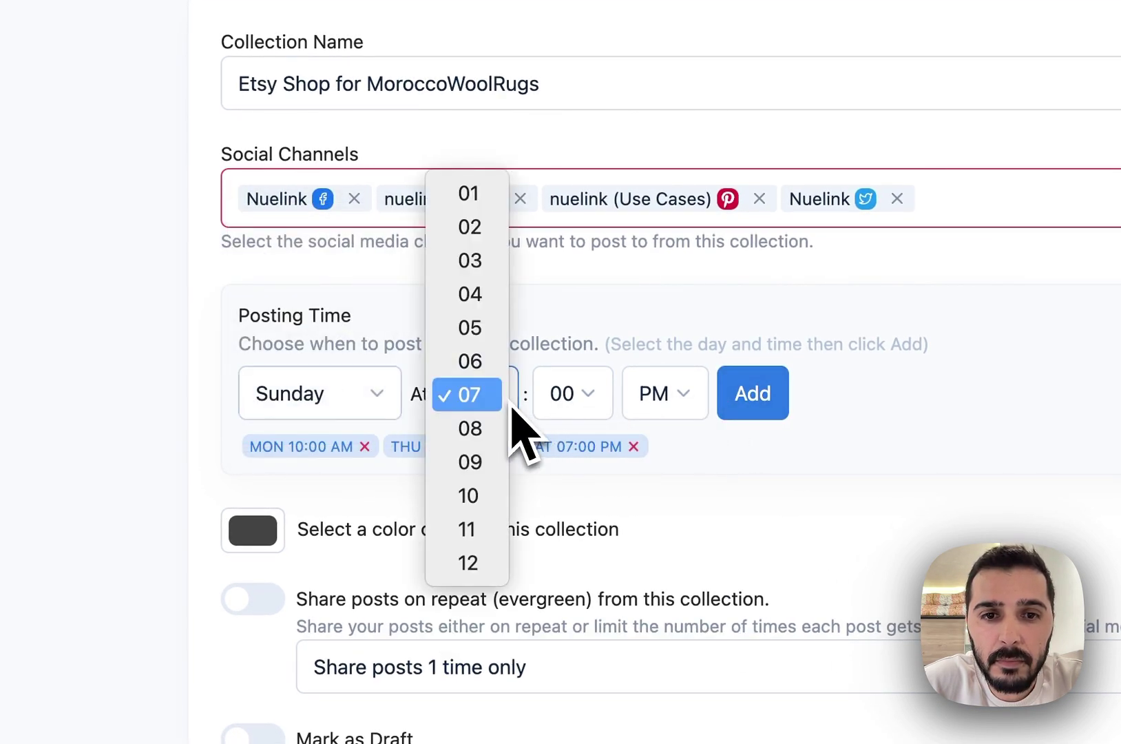
click(485, 331)
click(752, 394)
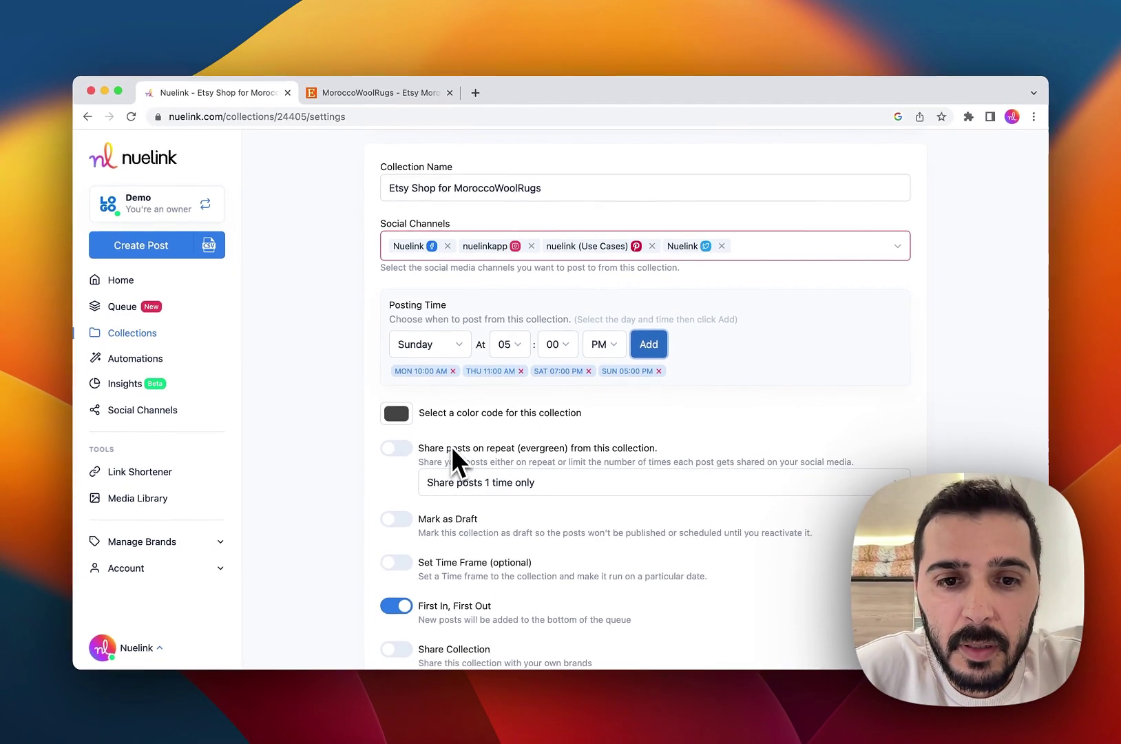
scroll(451, 446, down, 2)
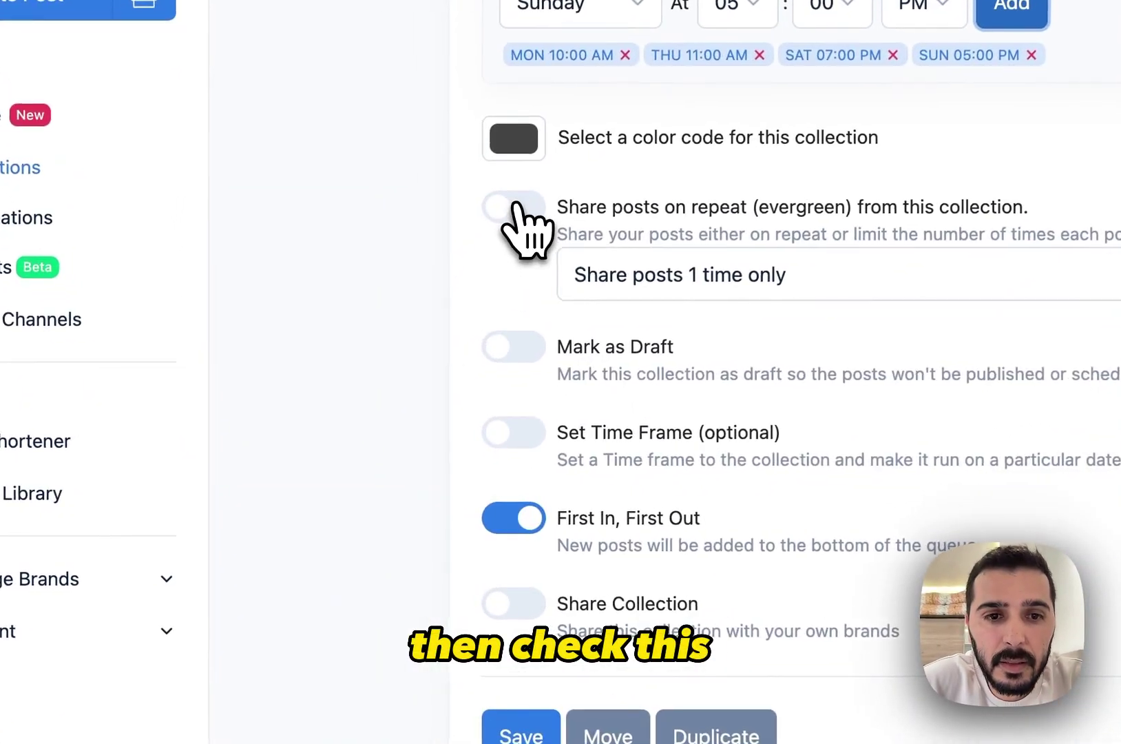
Enable evergreen reposting after 4 Weeks and save the collection, confirming the update
click(515, 207)
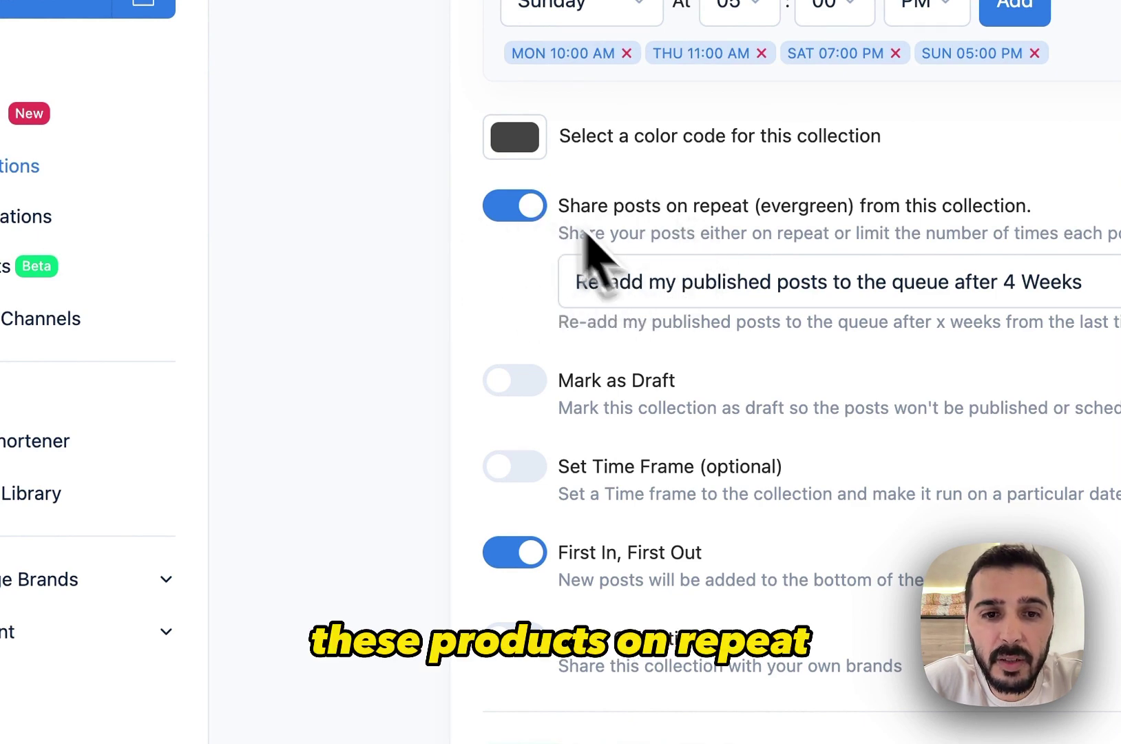
scroll(640, 324, down, 2)
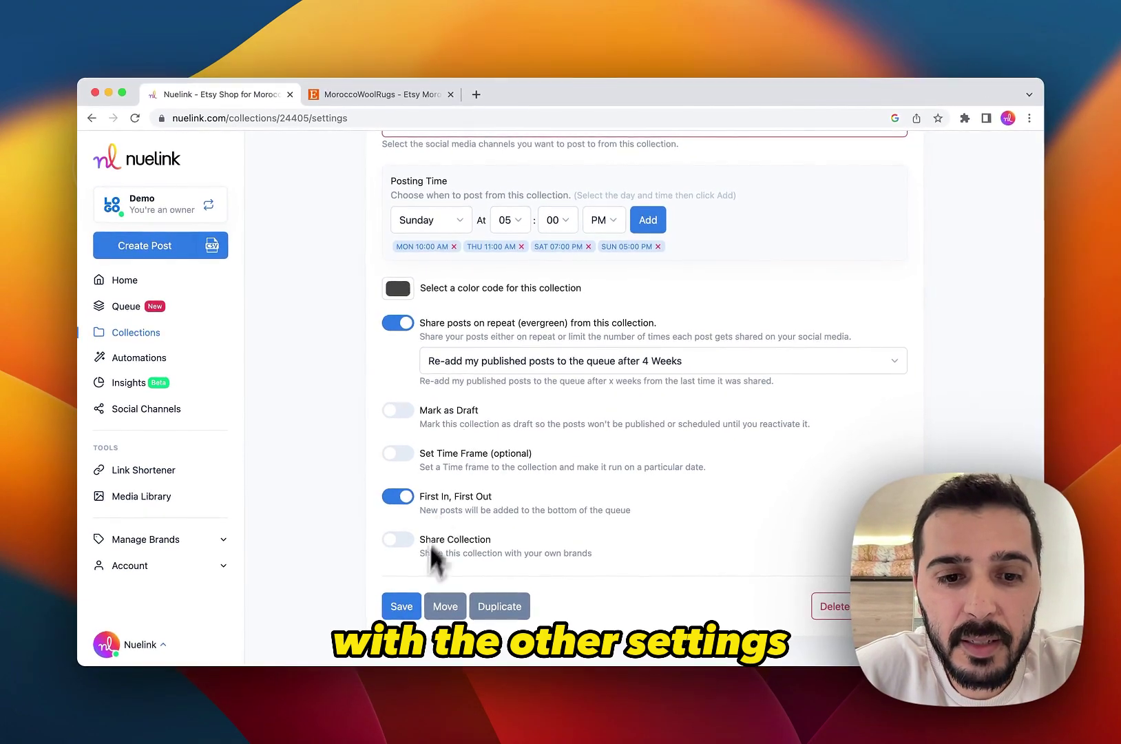
click(407, 606)
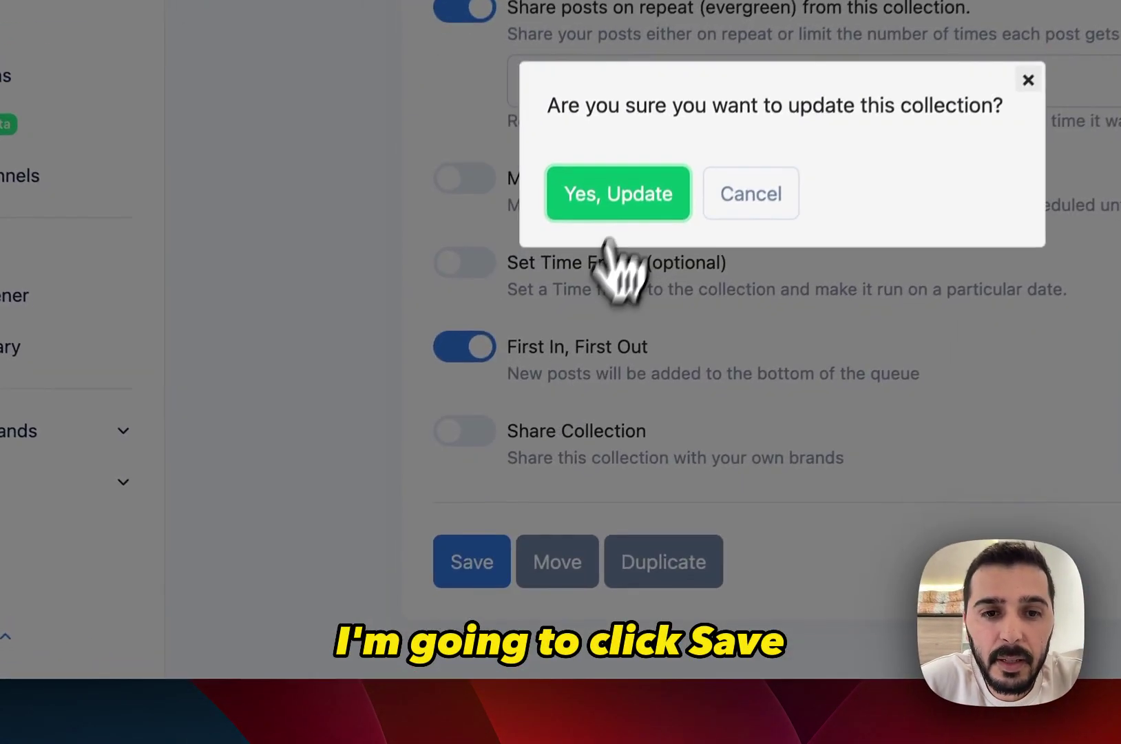
click(480, 388)
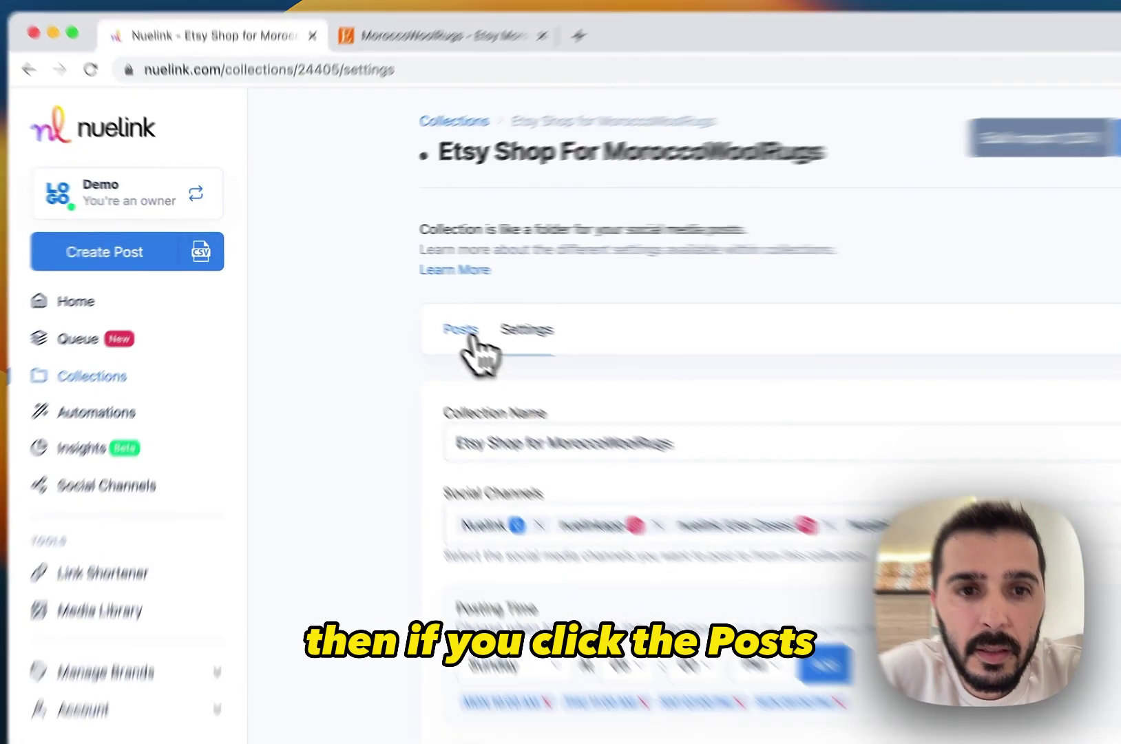
Review the collection's Posts tab, listing six queued Etsy product posts from May 13
click(394, 299)
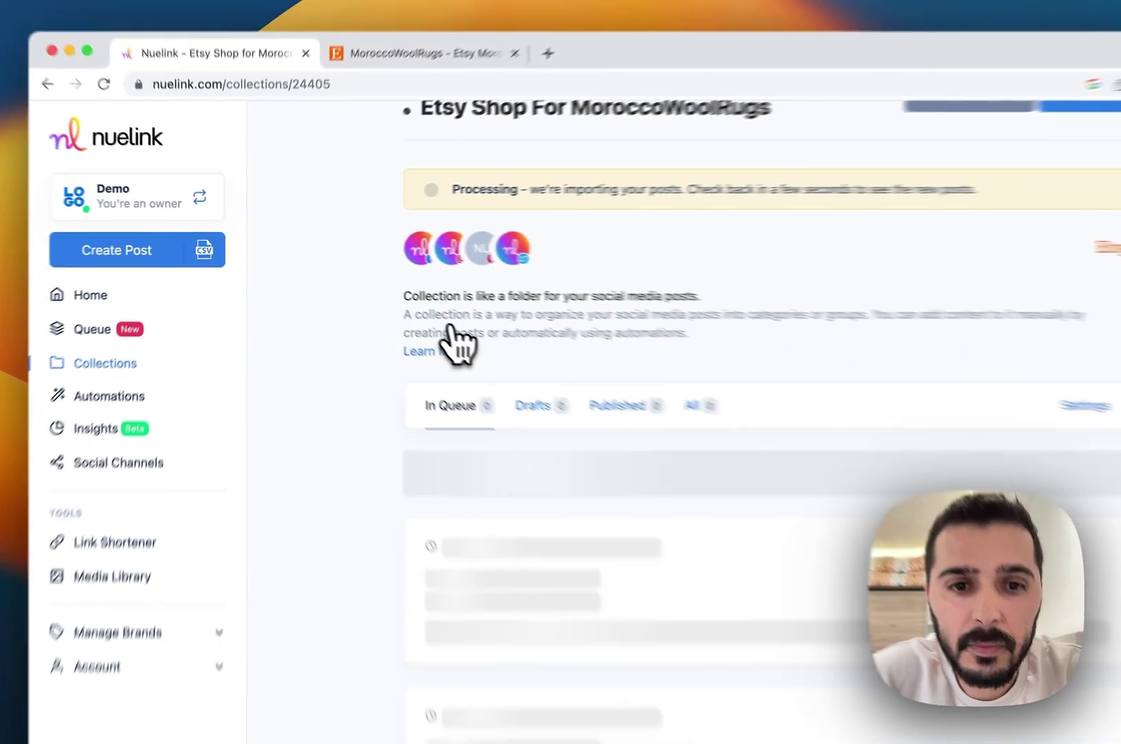
scroll(577, 403, down, 5)
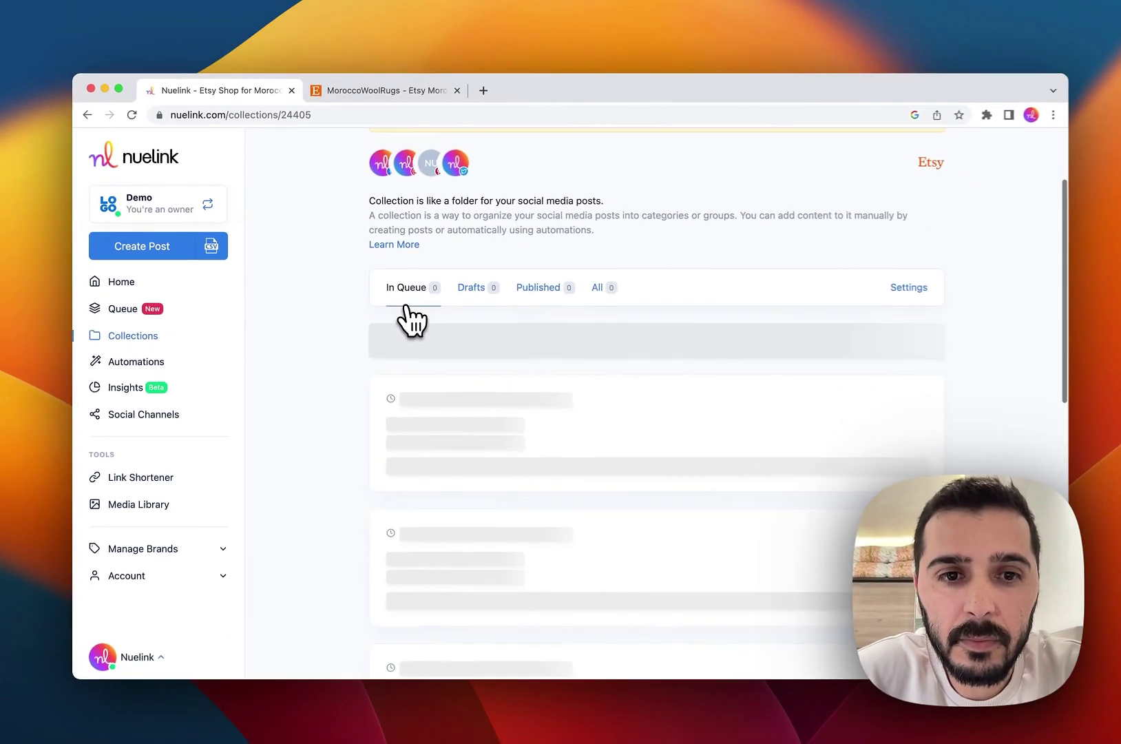
scroll(403, 316, up, 3)
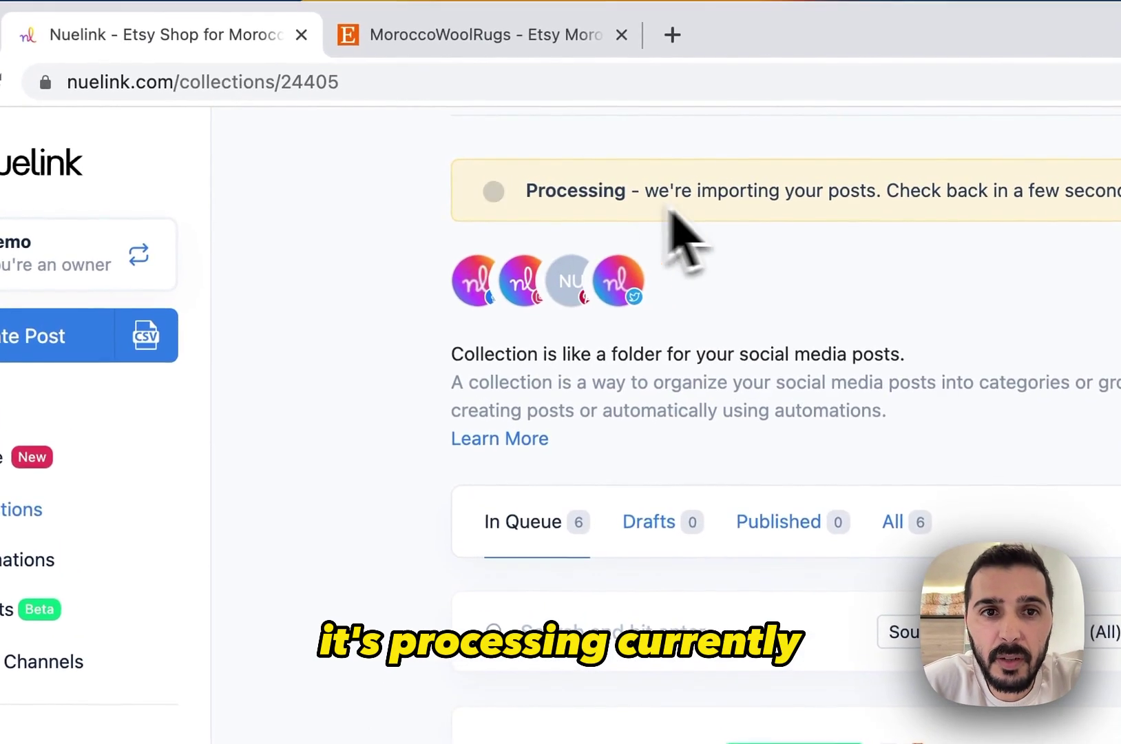
scroll(427, 427, down, 4)
scroll(389, 533, down, 3)
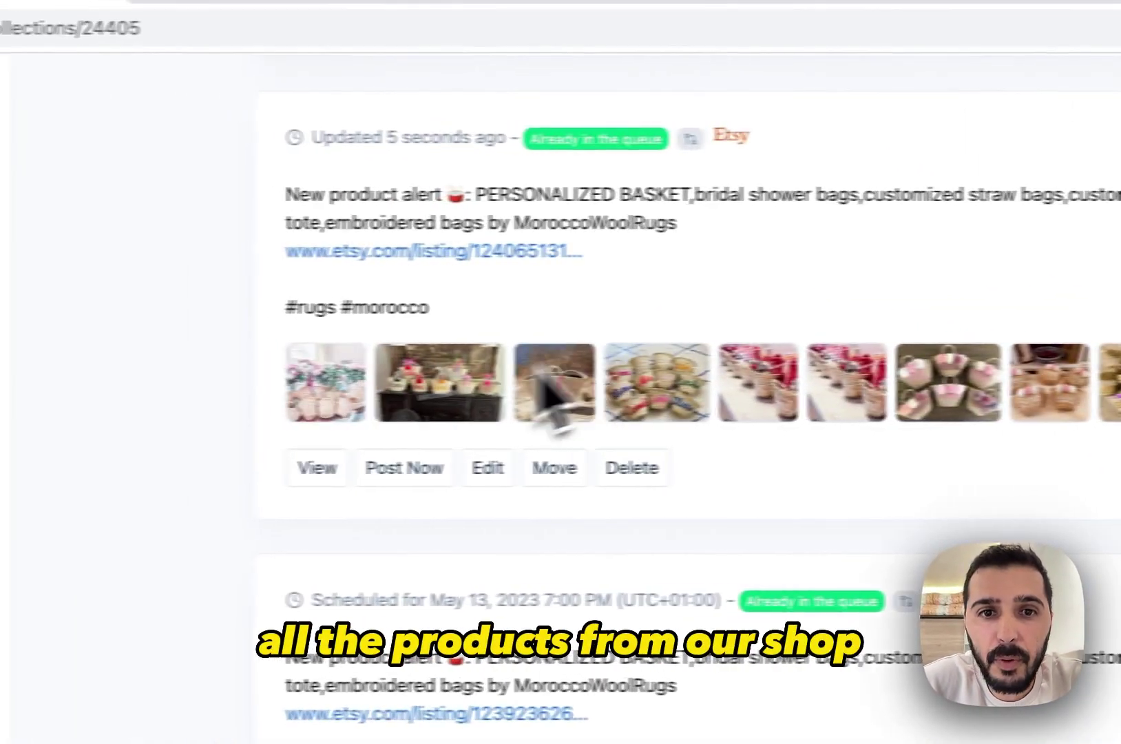
scroll(400, 441, down, 2)
scroll(419, 392, down, 2)
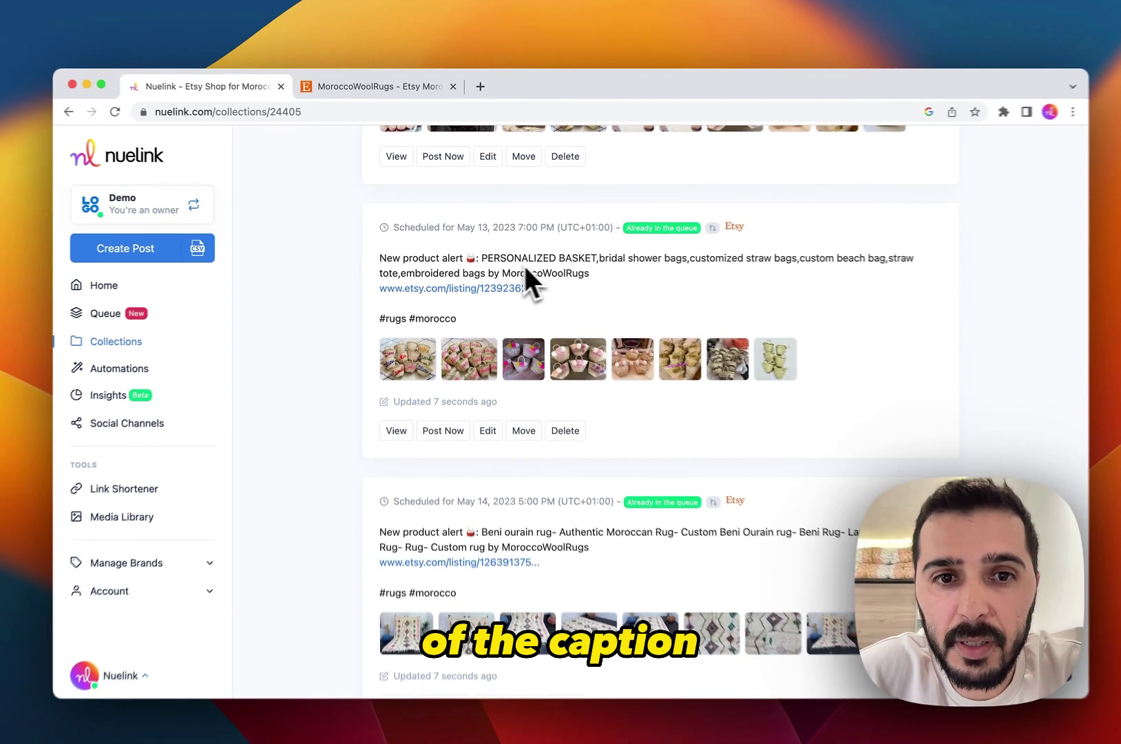
scroll(490, 259, down, 1)
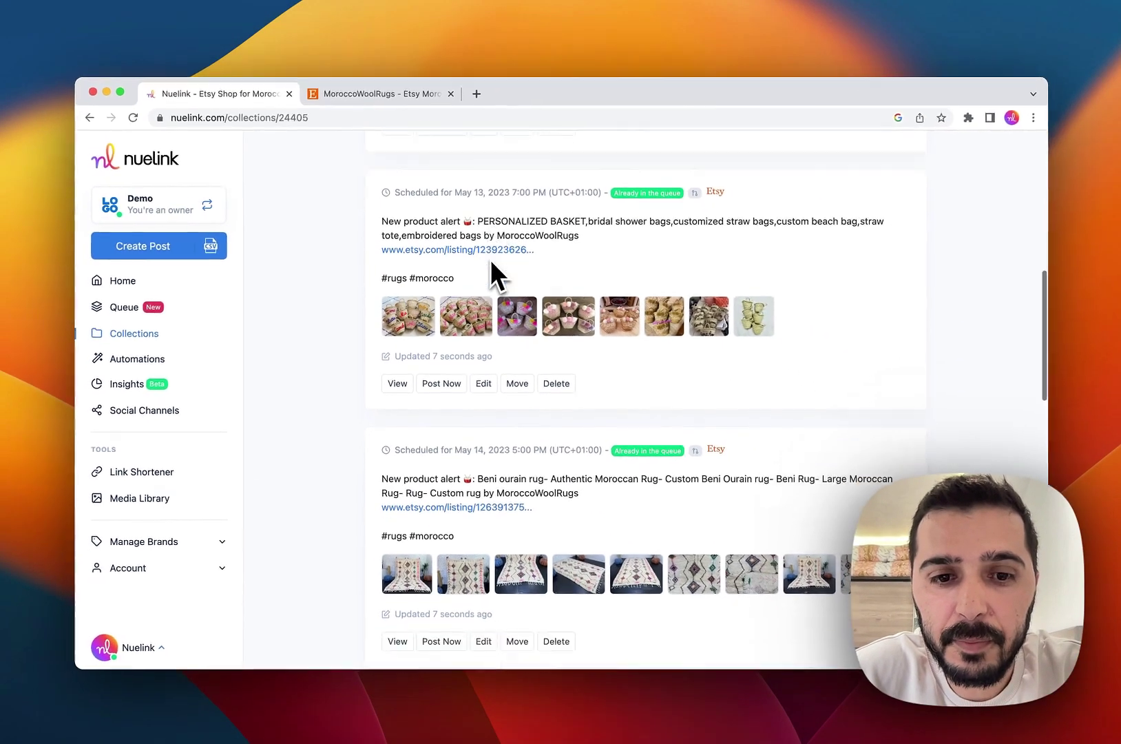
scroll(490, 259, down, 5)
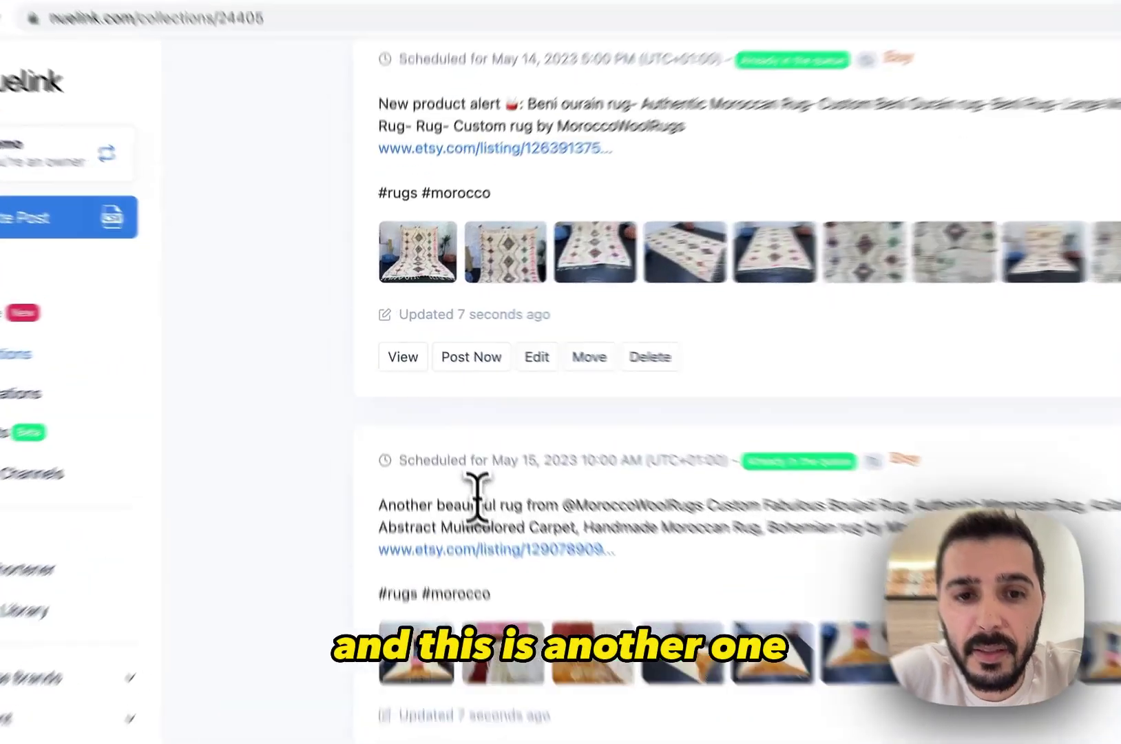
triple_click(479, 494)
scroll(494, 559, down, 7)
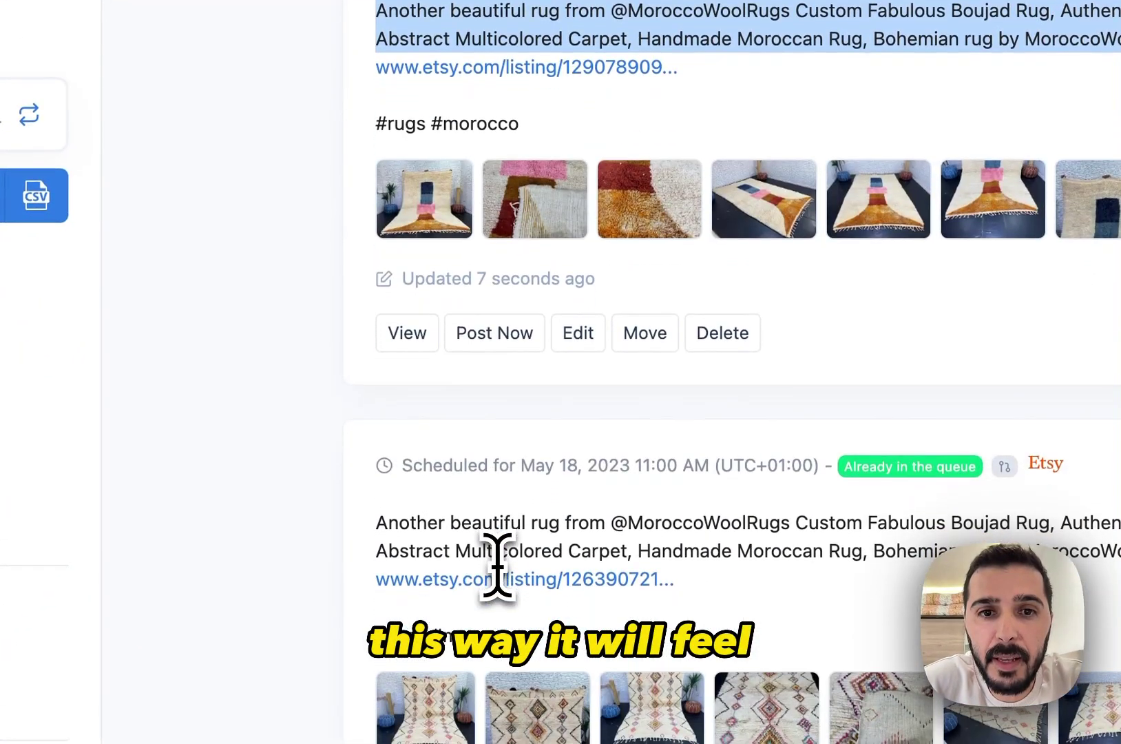
click(405, 344)
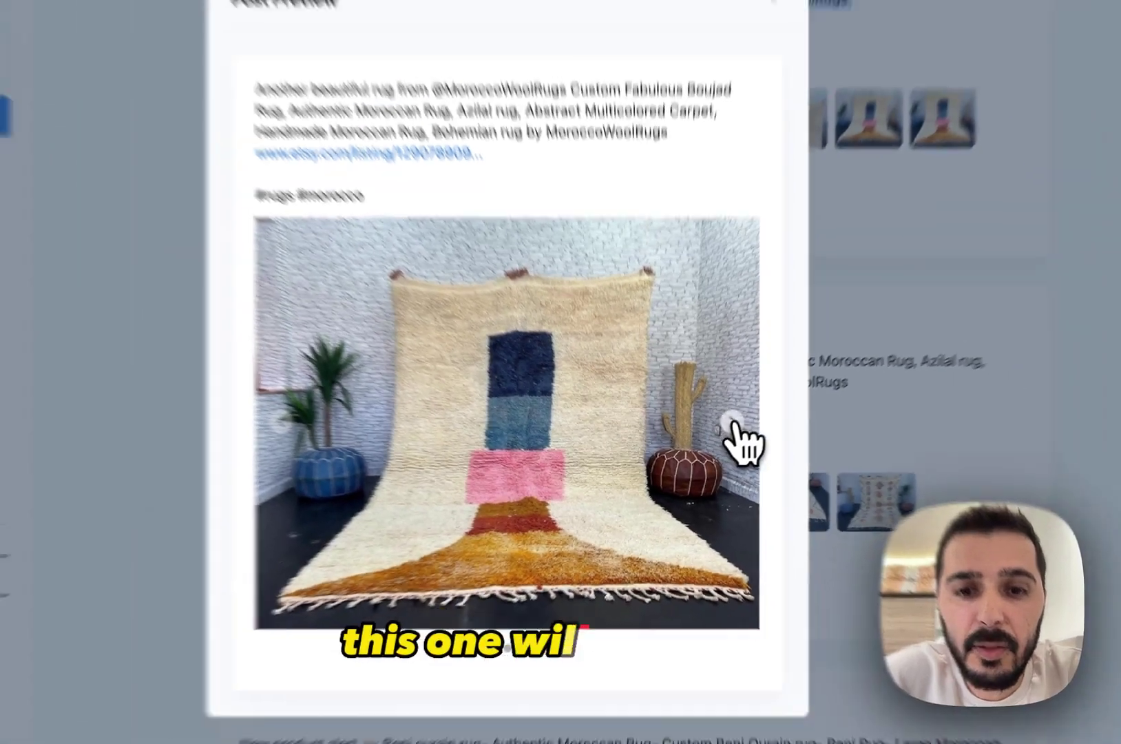
click(1033, 591)
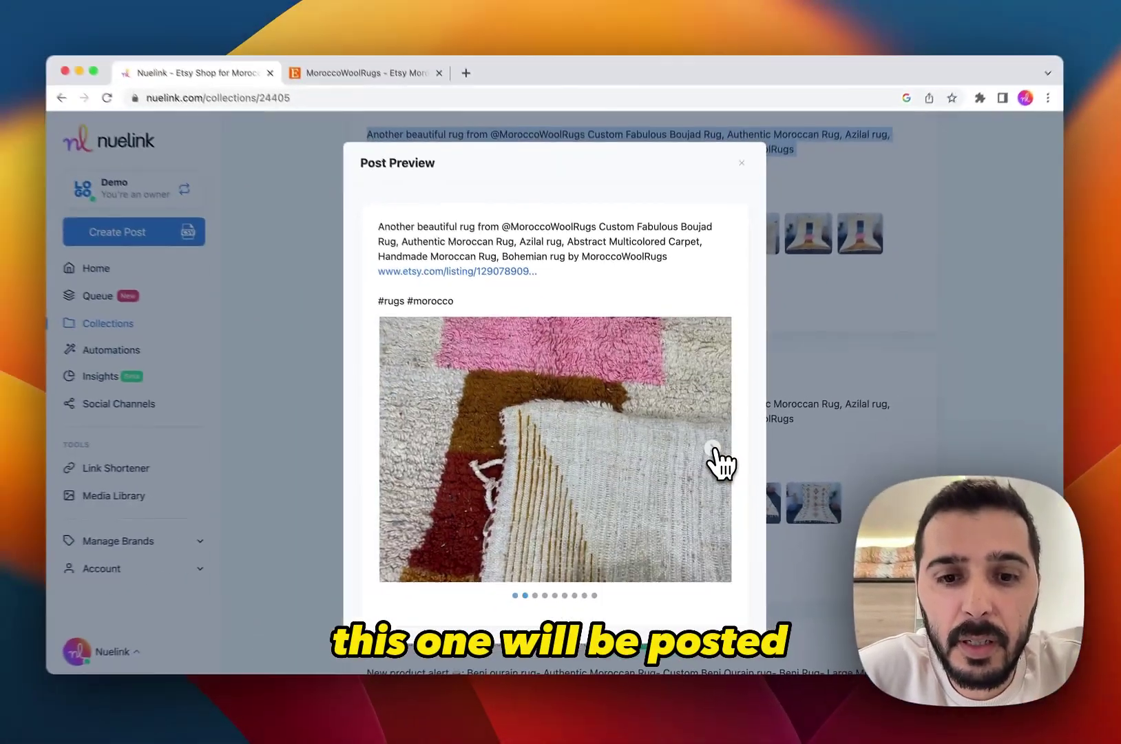
click(713, 449)
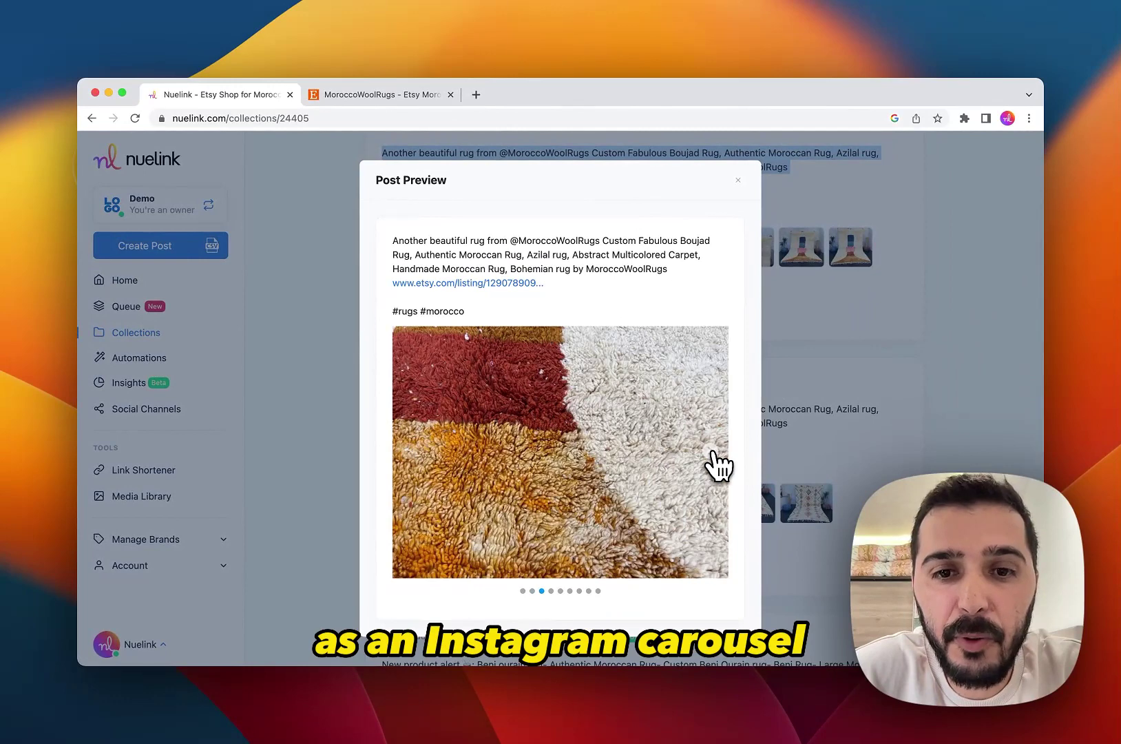
click(718, 452)
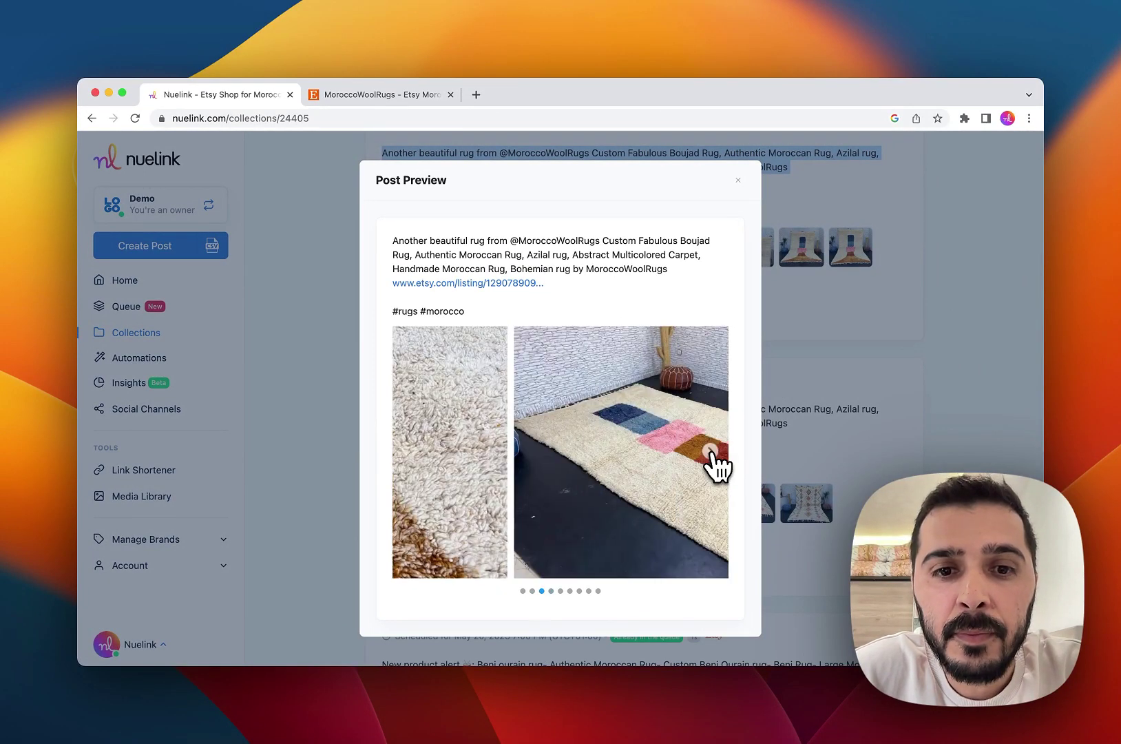
click(713, 452)
click(711, 452)
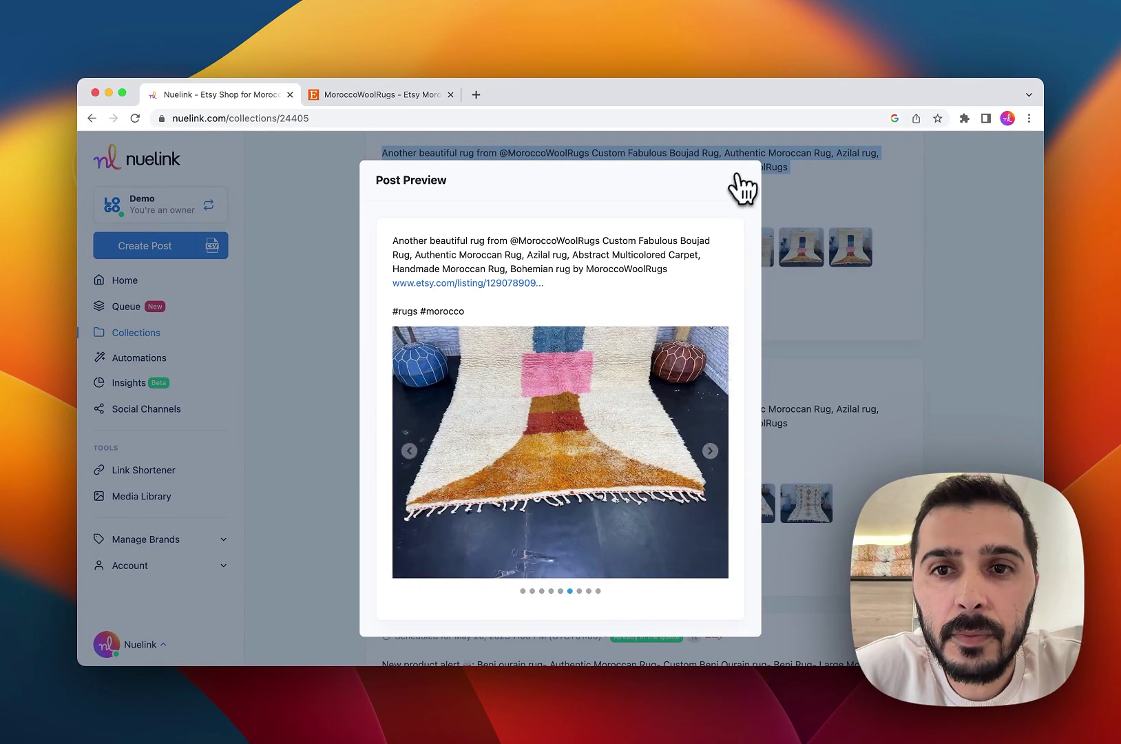
click(739, 181)
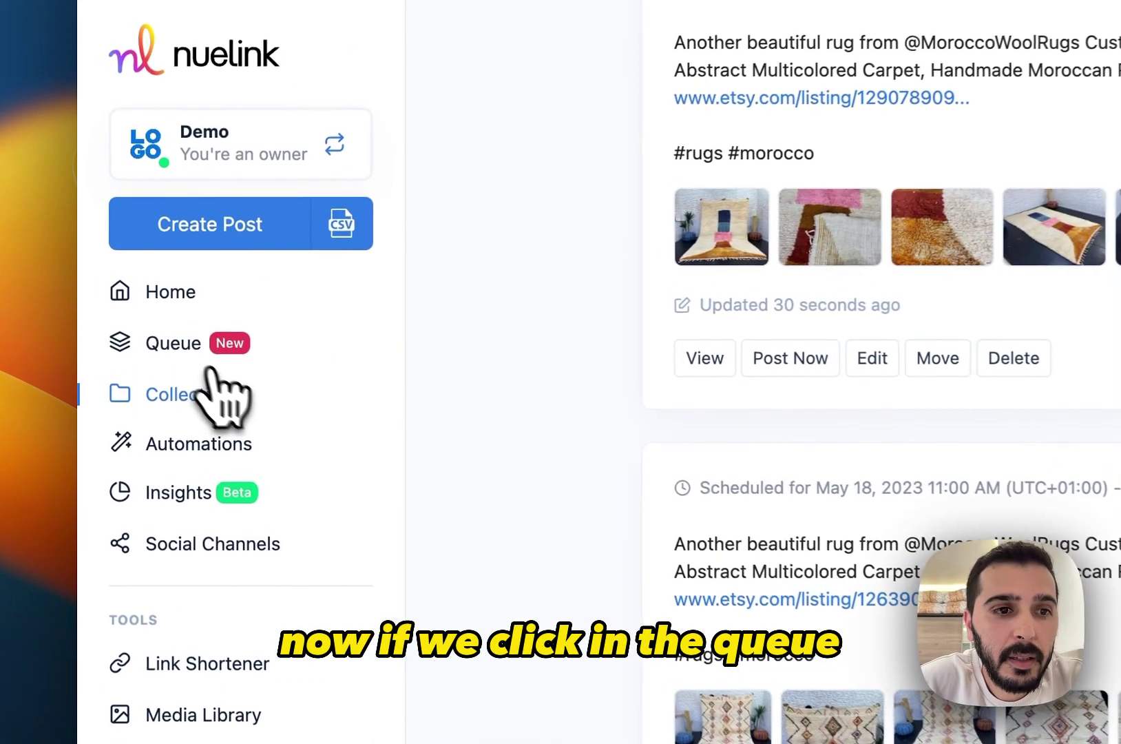
Review the Queue feed of rug and basket posts scheduled May 13 through May 20, 2023
click(184, 348)
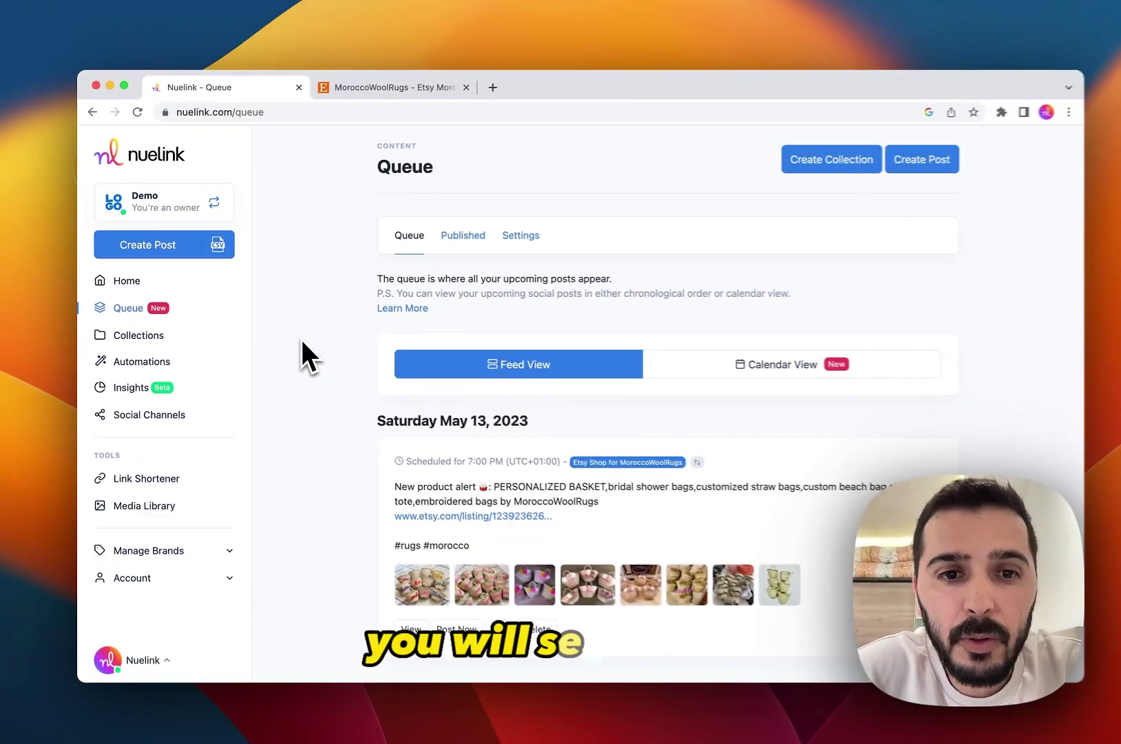
scroll(292, 336, down, 4)
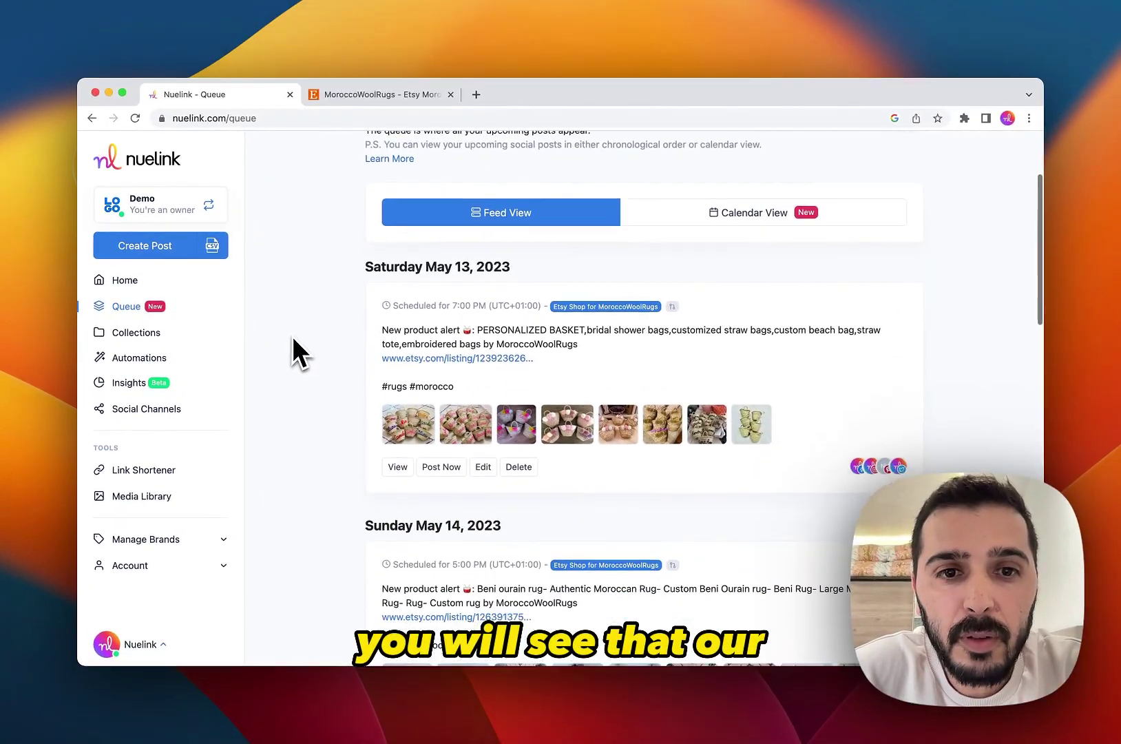
scroll(292, 336, down, 2)
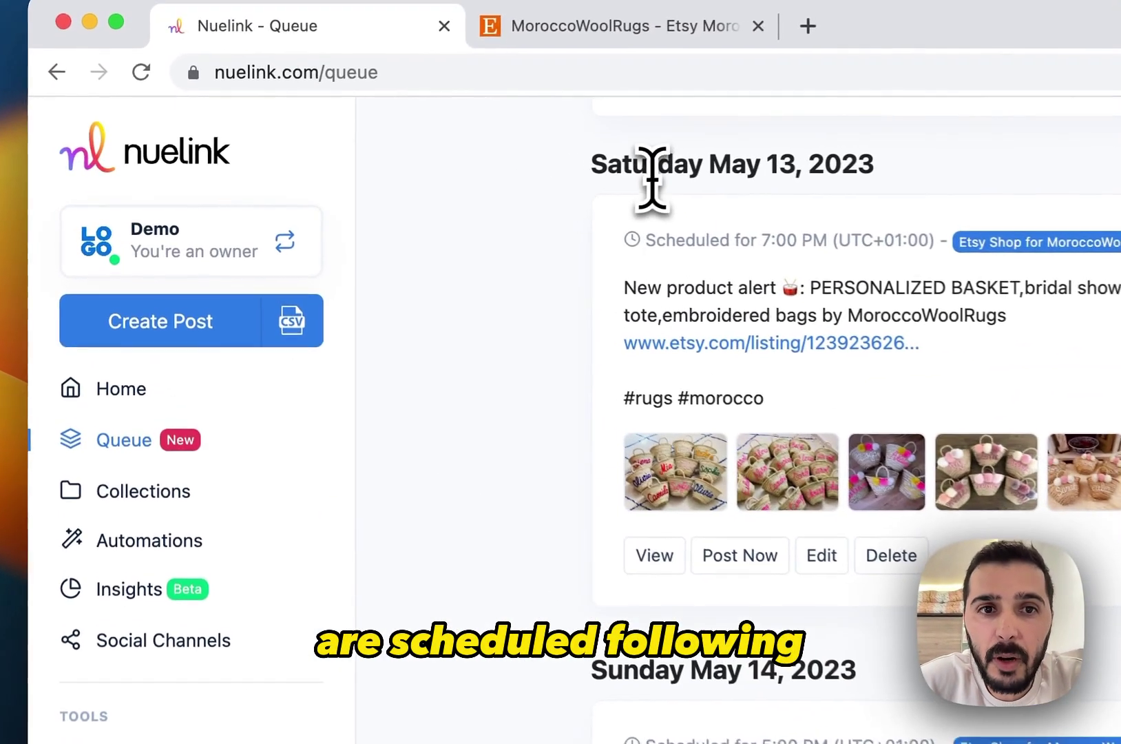
triple_click(394, 170)
scroll(322, 351, up, 2)
scroll(505, 506, down, 7)
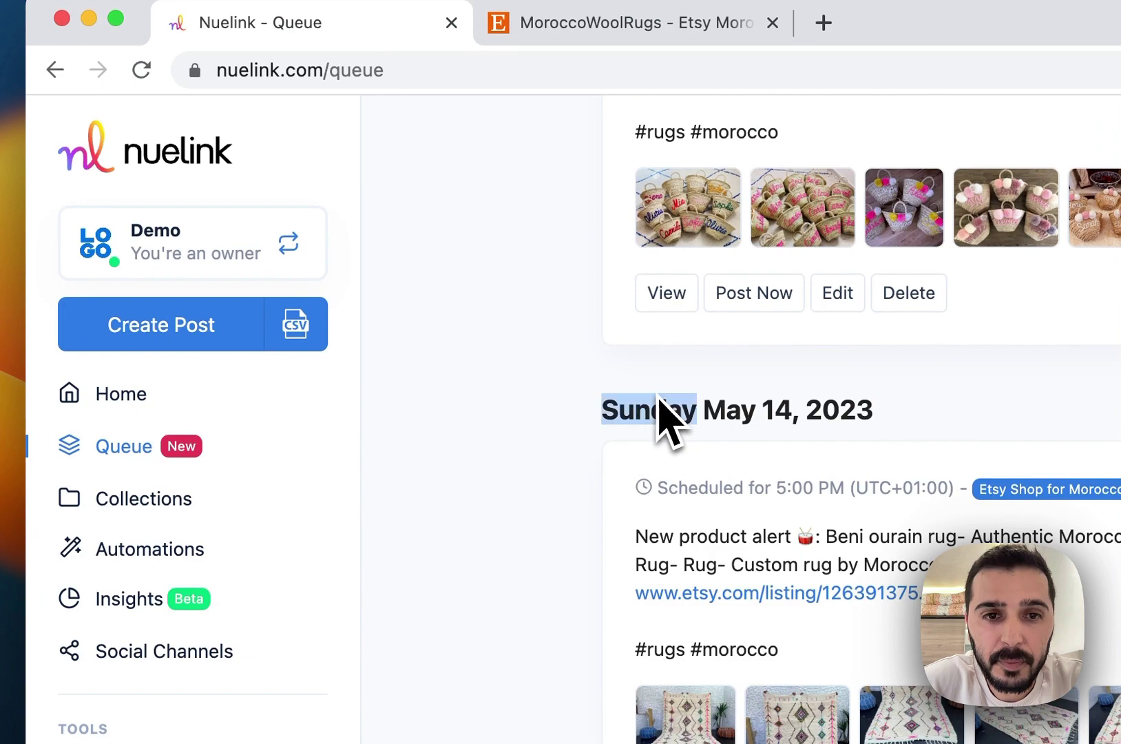
triple_click(661, 414)
scroll(565, 441, down, 10)
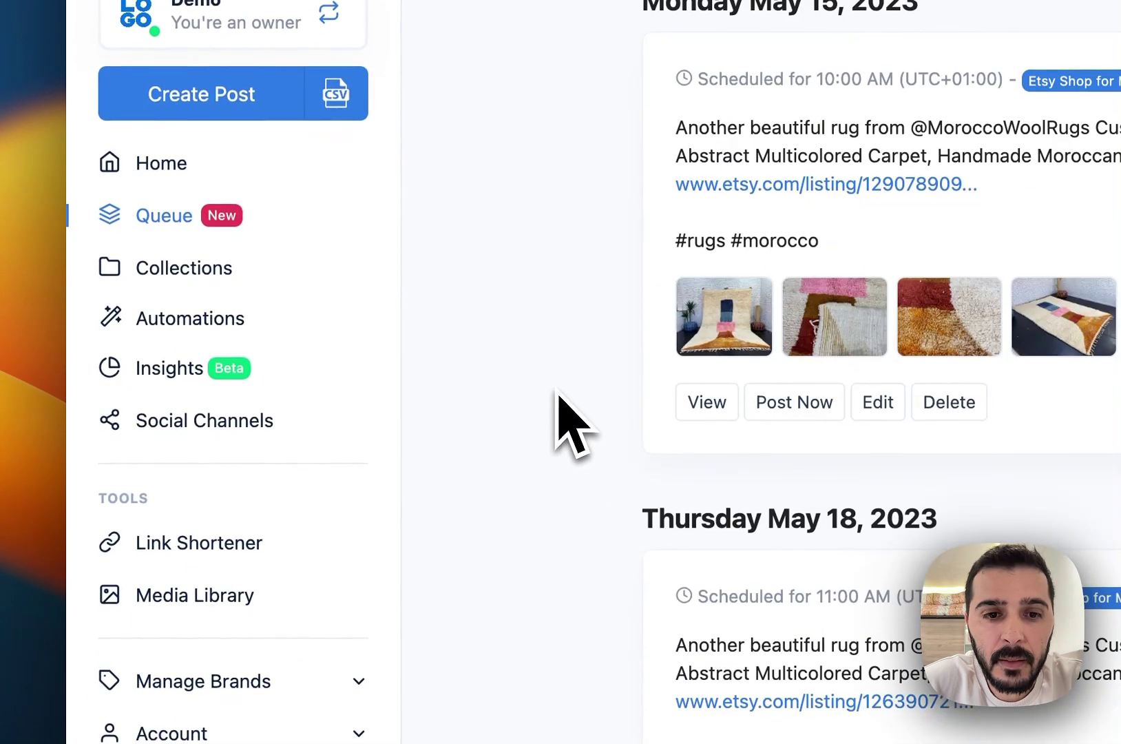
scroll(561, 407, down, 5)
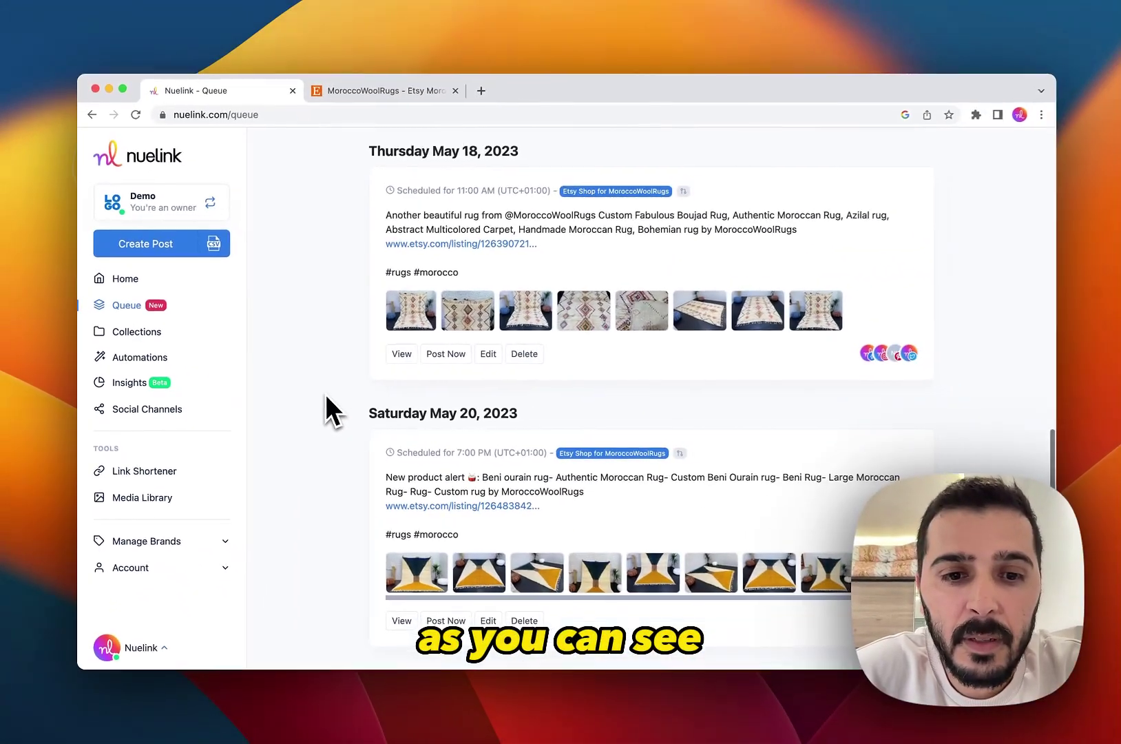
scroll(325, 397, up, 6)
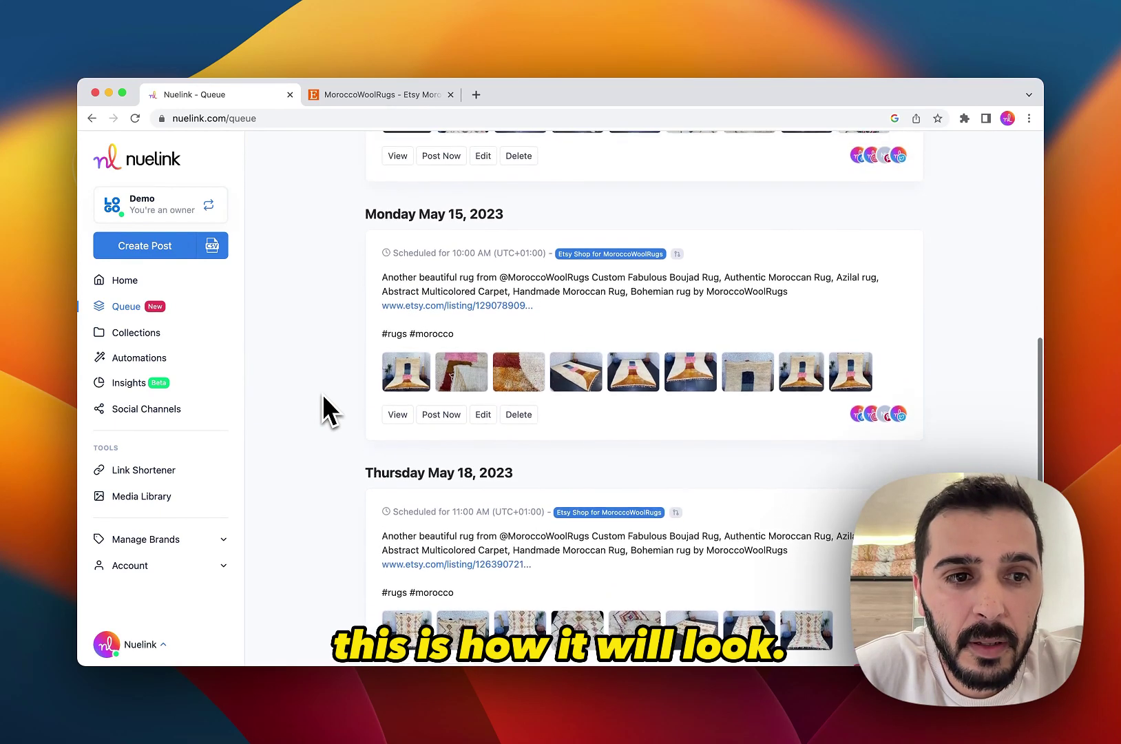
scroll(256, 465, down, 6)
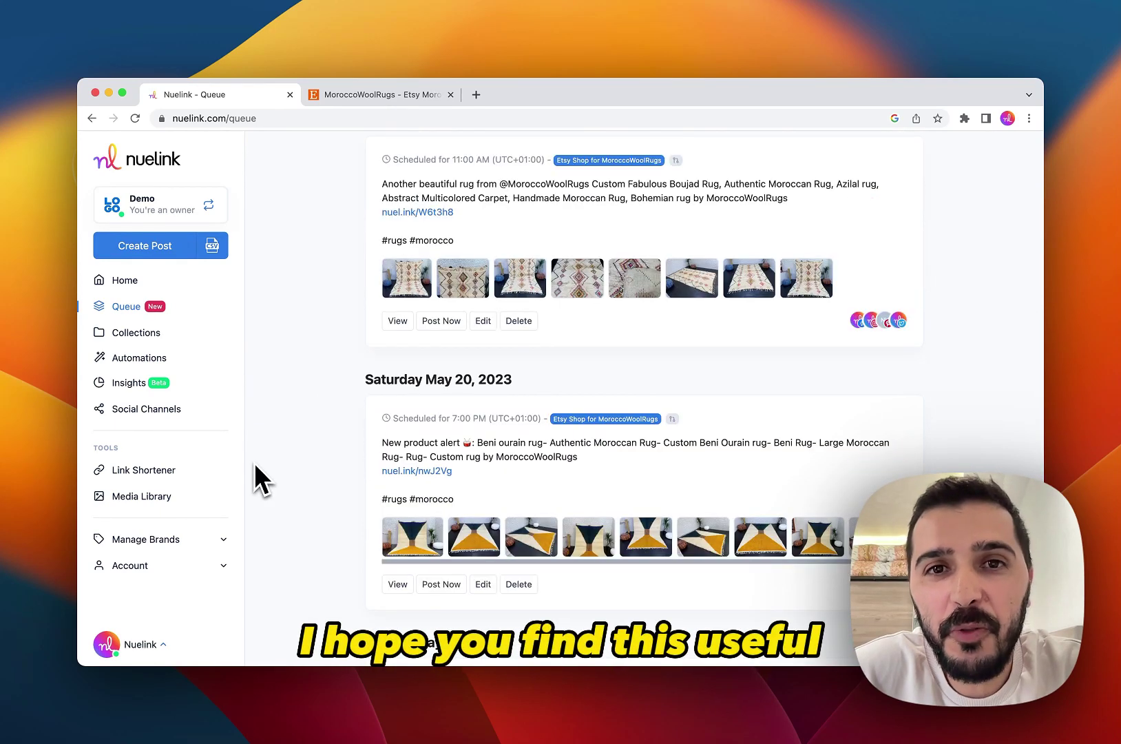